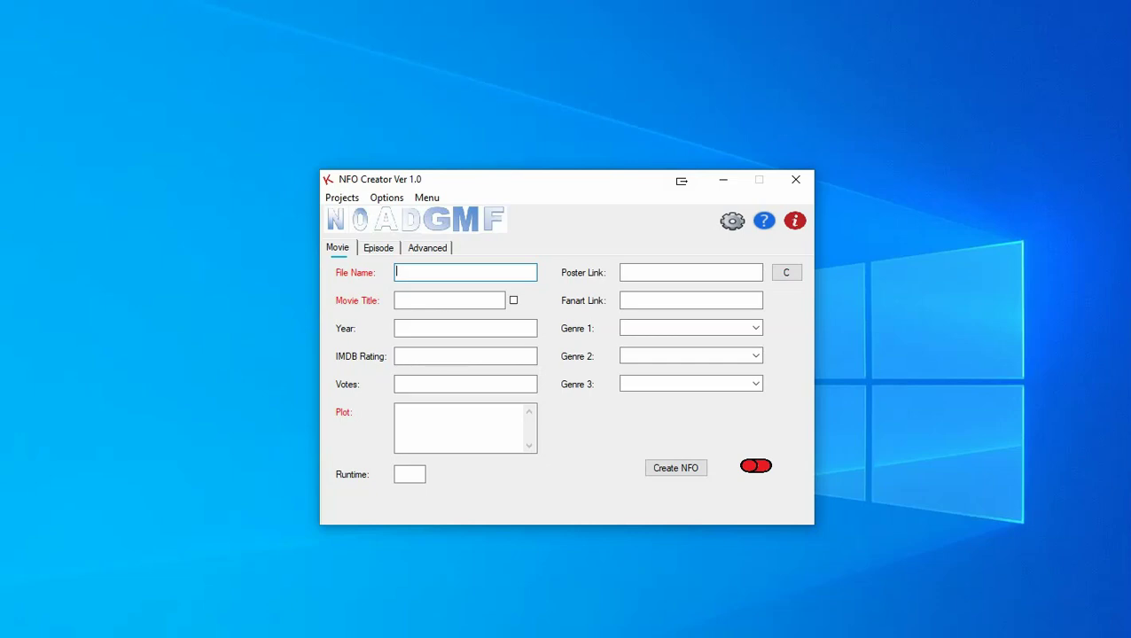
# Switch to the Episode form and preview the Create TVSHOW.NFO window without saving
pyautogui.click(383, 251)
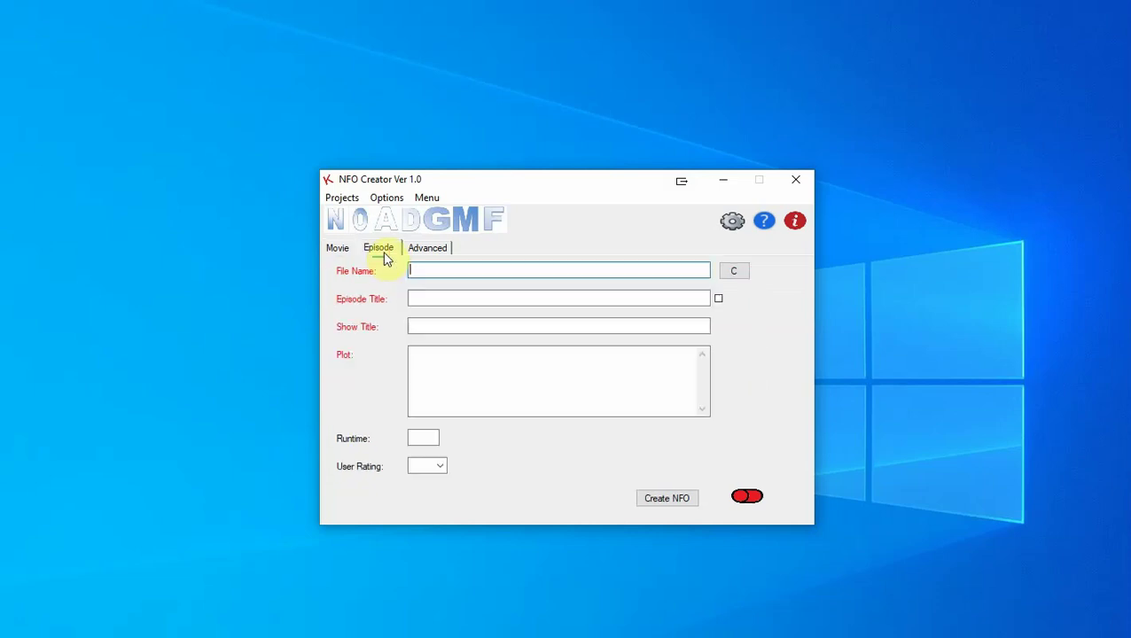
pyautogui.click(467, 221)
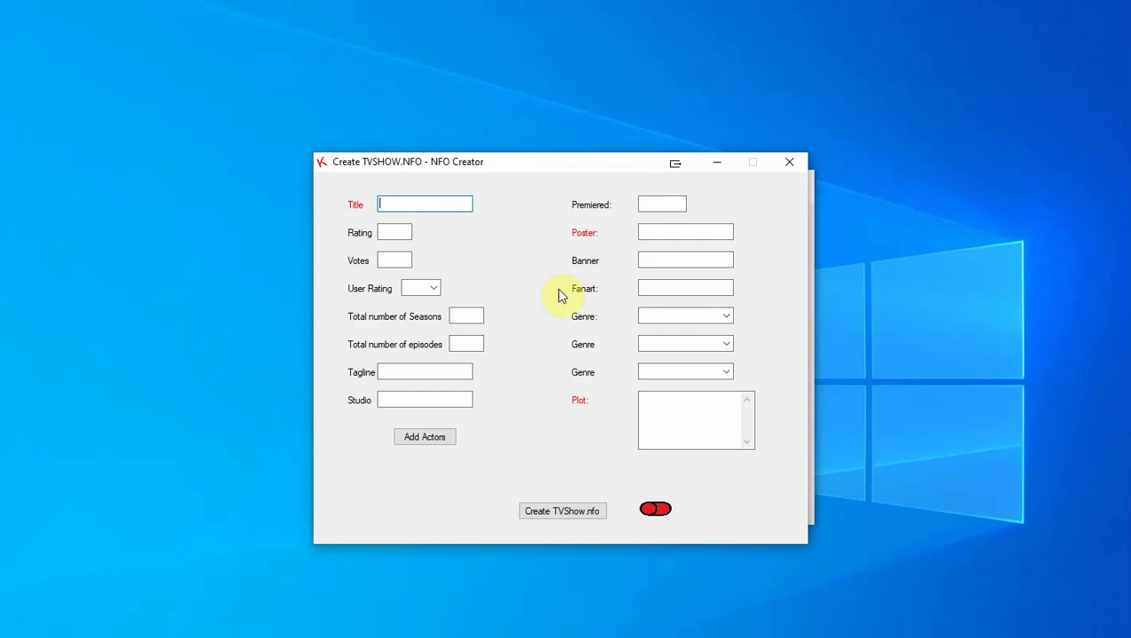
pyautogui.click(789, 162)
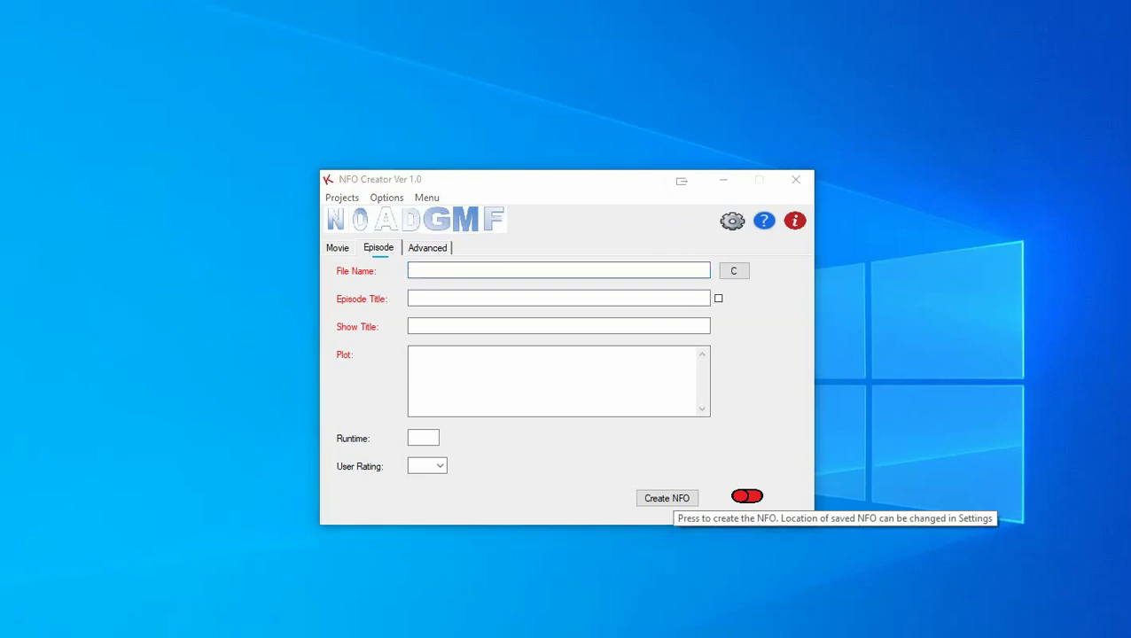
# Save the Directors list and acknowledge the update confirmation
pyautogui.click(413, 224)
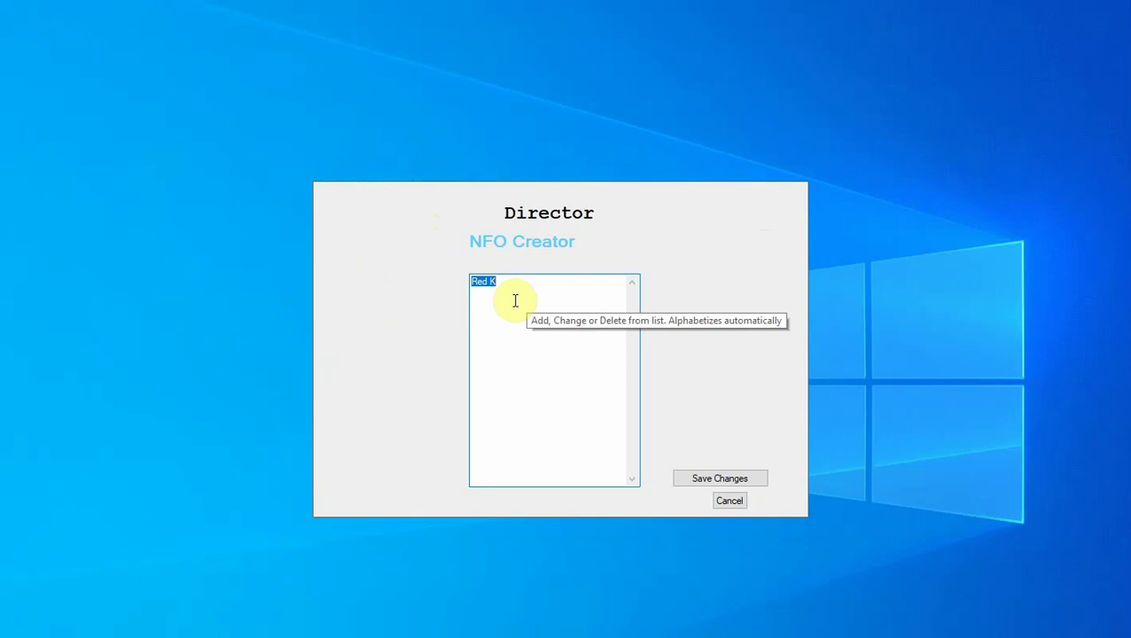
pyautogui.click(693, 477)
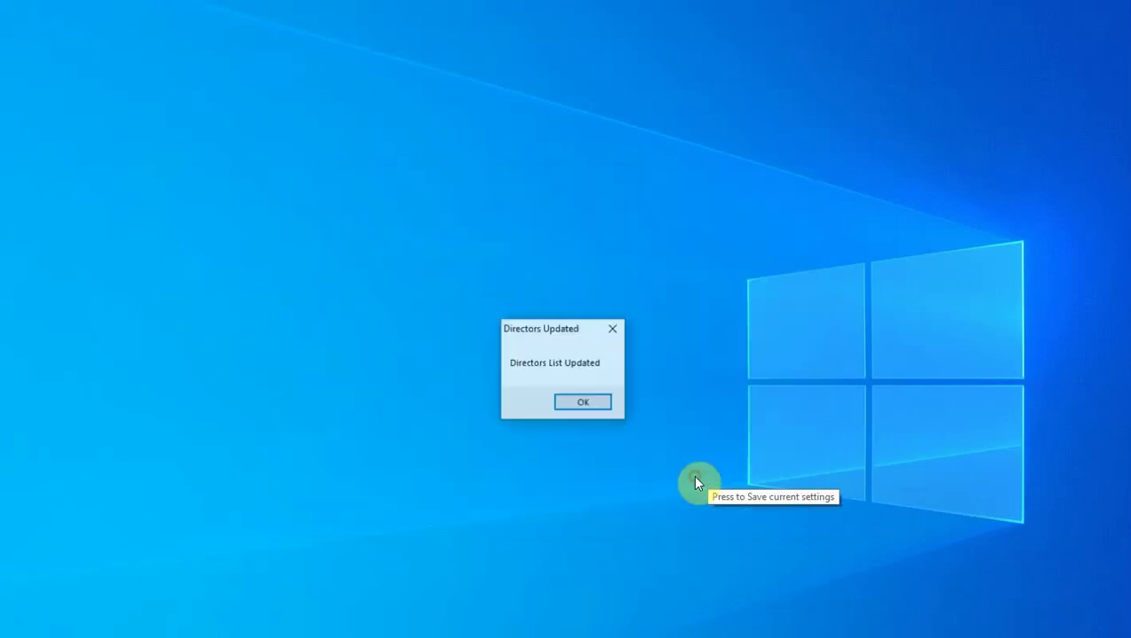
pyautogui.click(583, 400)
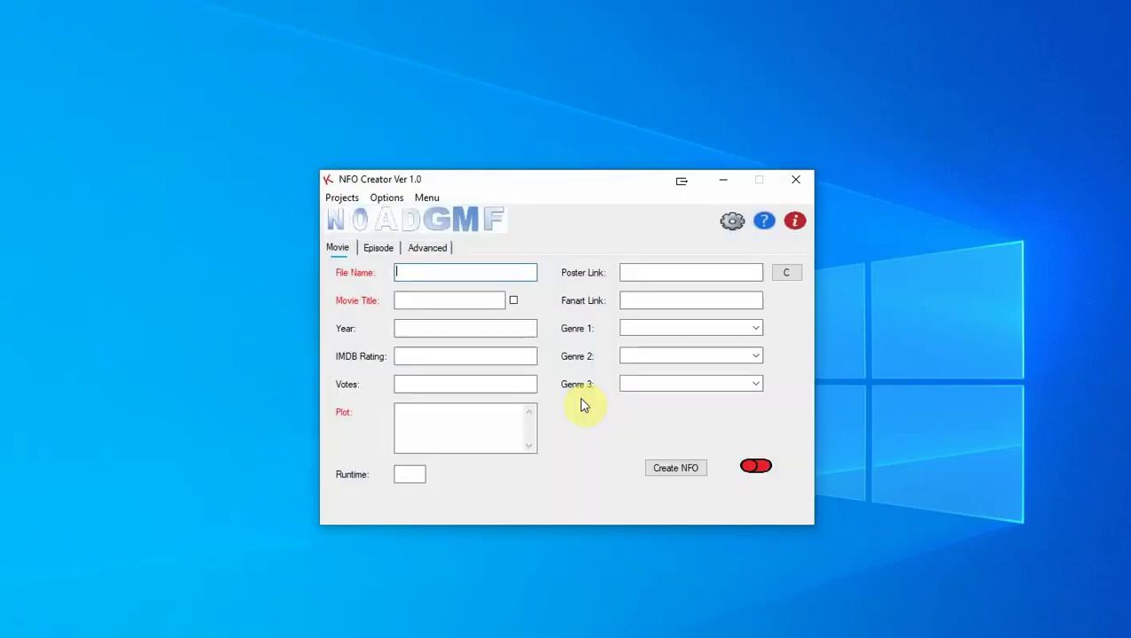
# Save the Genres list containing Cuteness and acknowledge the confirmation
pyautogui.click(437, 229)
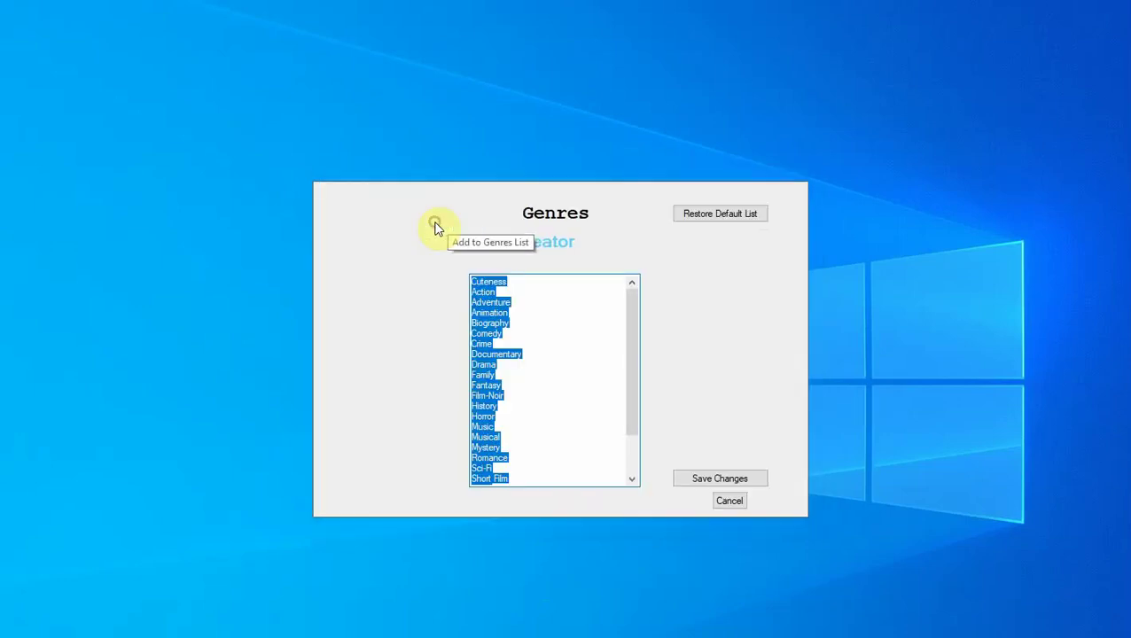
pyautogui.click(527, 280)
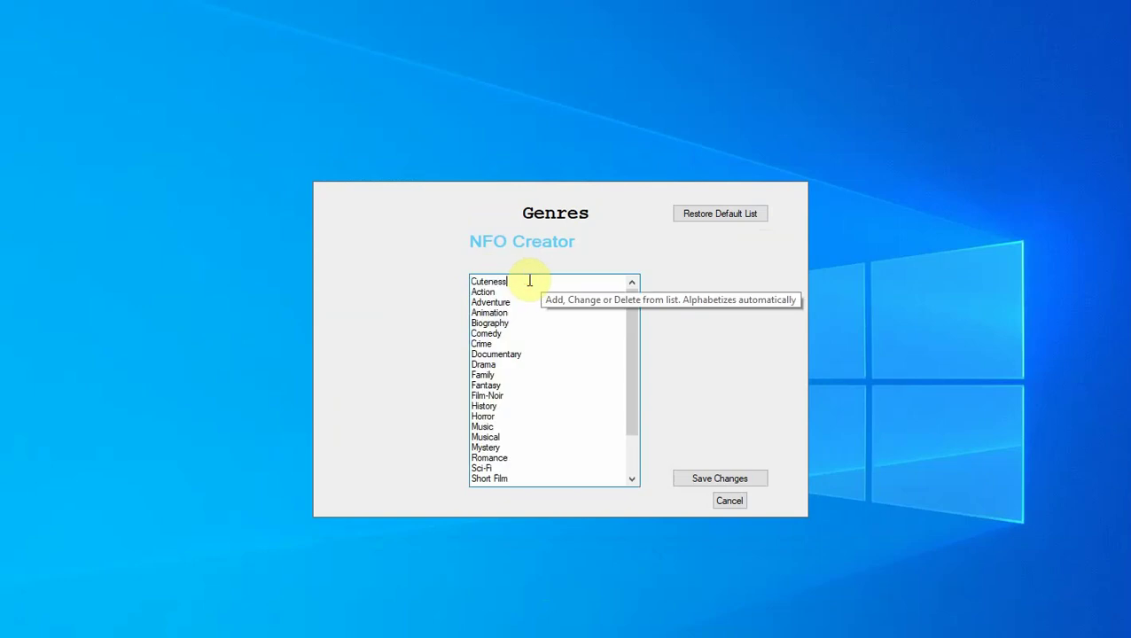
pyautogui.click(706, 476)
pyautogui.click(586, 414)
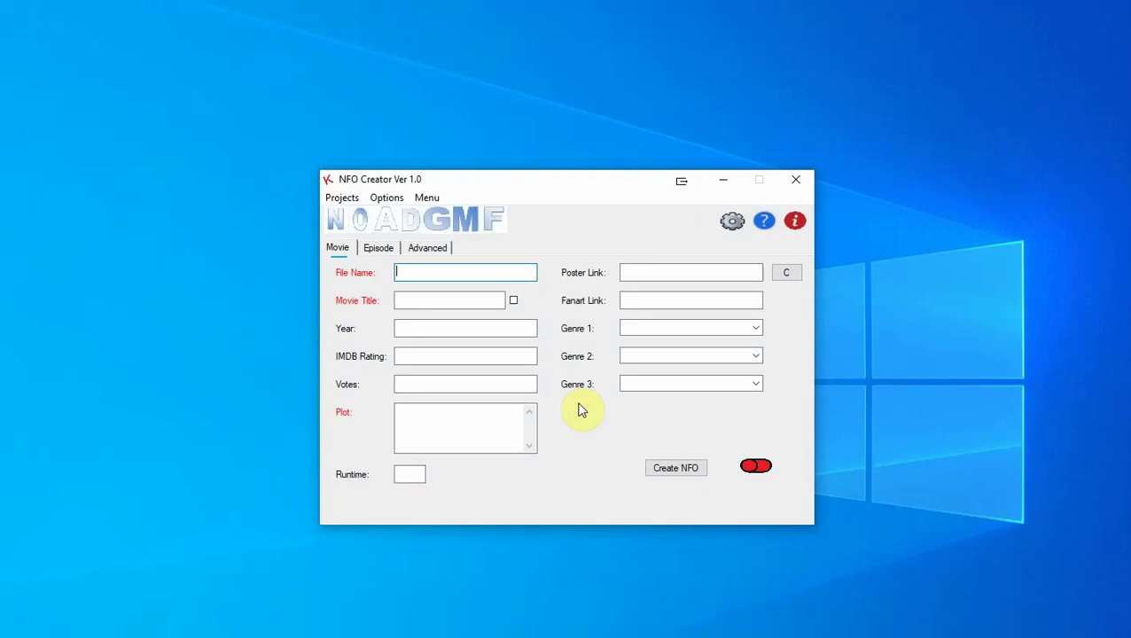
# Open the Create TVSHOW.NFO form and enter the title 'Puppies of the World'
pyautogui.click(461, 218)
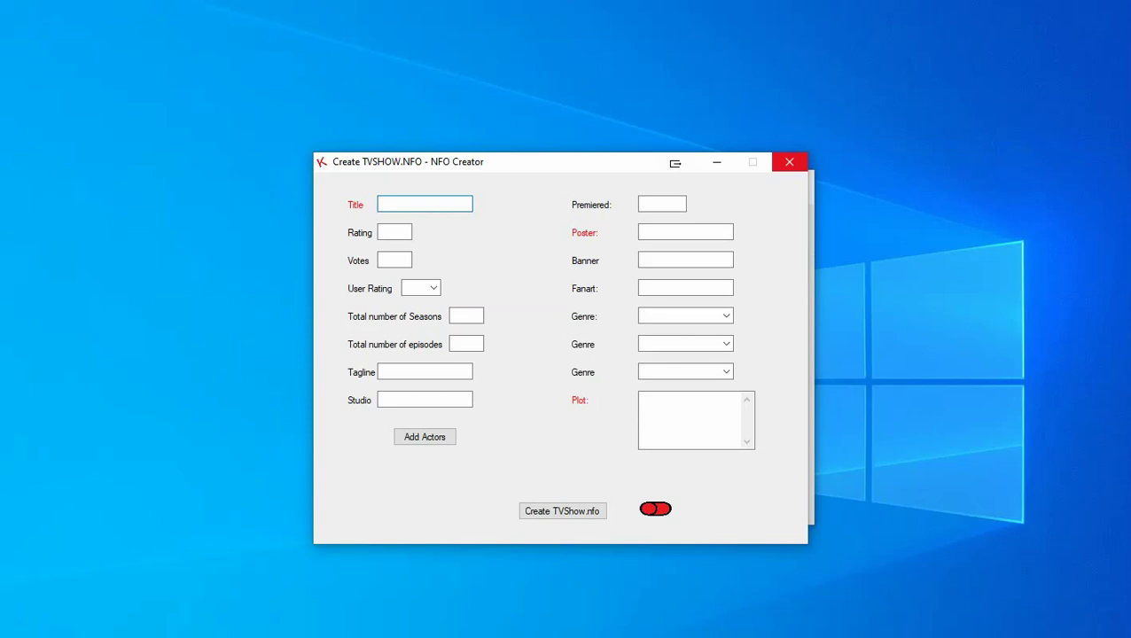
pyautogui.click(789, 161)
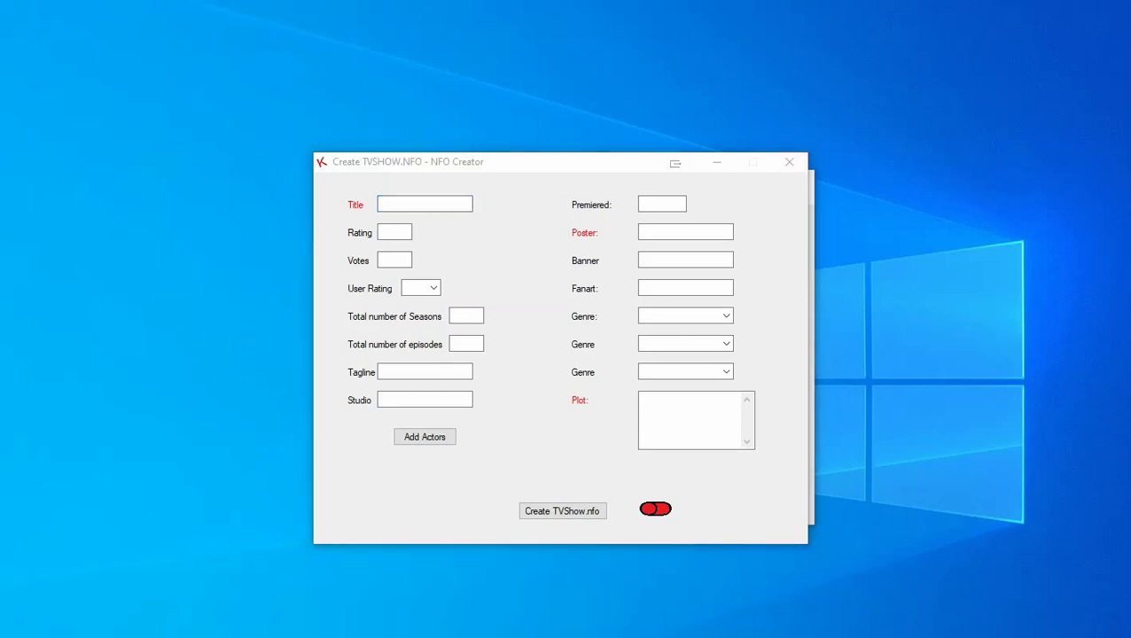
pyautogui.click(403, 204)
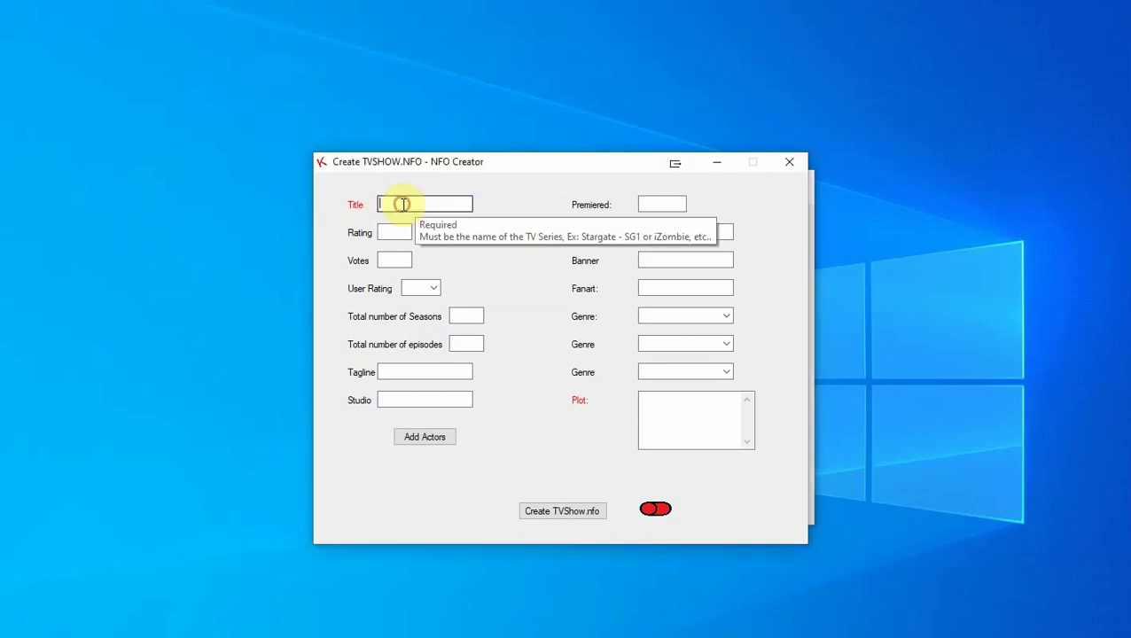
pyautogui.write('Puppies of the World')
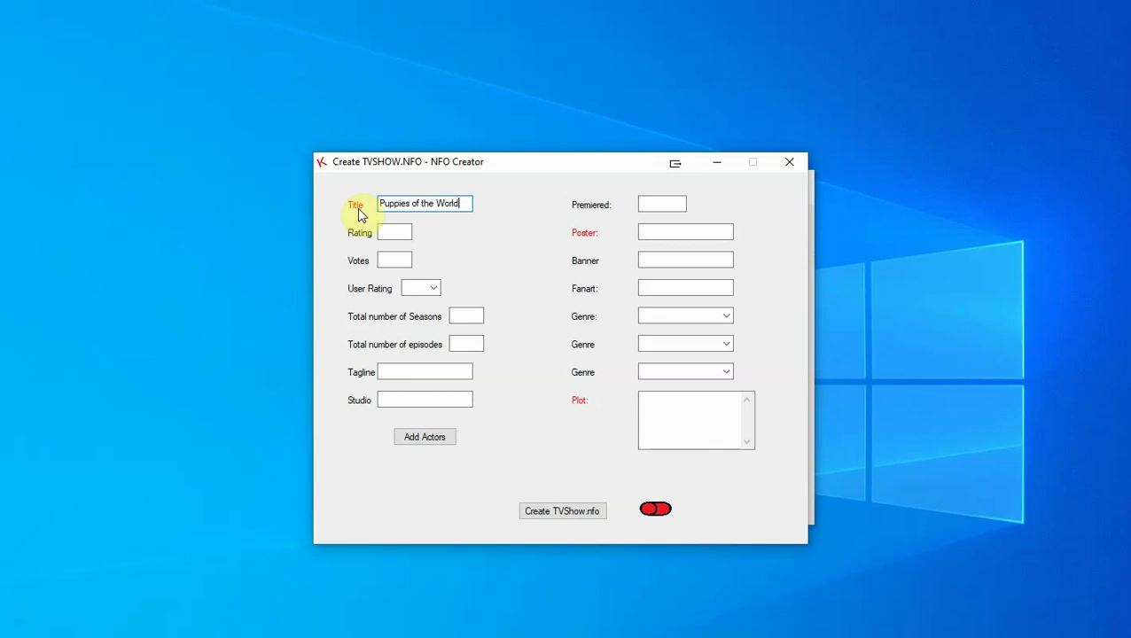
# Enter rating 7.5, 14000 votes, user rating 9, 5 seasons and 20 episodes
pyautogui.click(393, 232)
pyautogui.write('7.')
pyautogui.write('5')
pyautogui.click(387, 259)
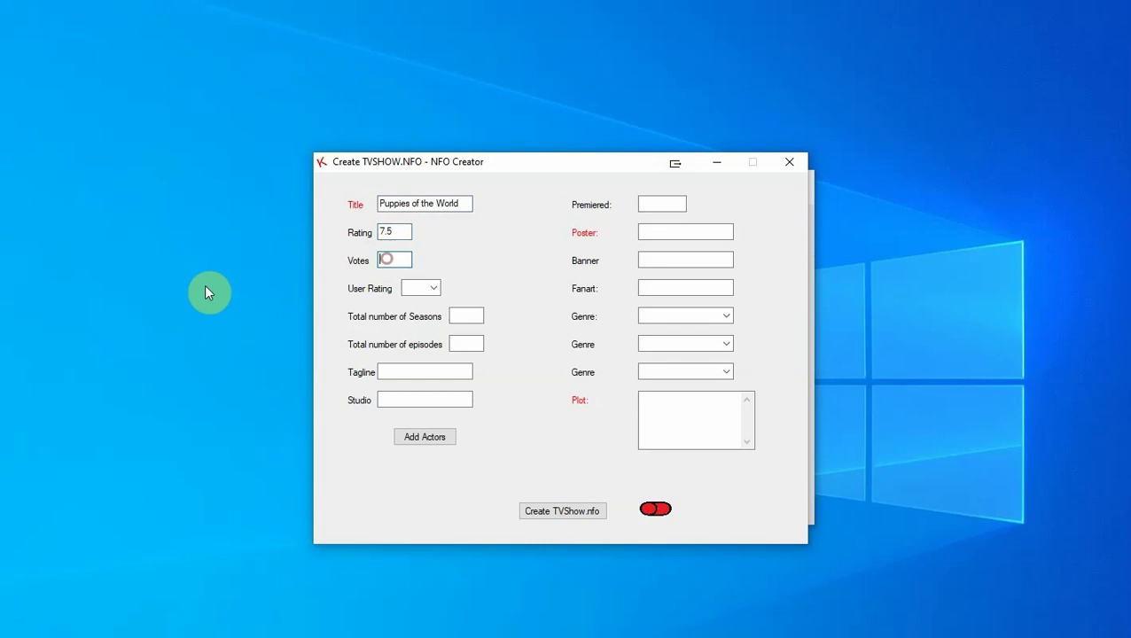
pyautogui.write('1400')
pyautogui.write('0')
pyautogui.click(432, 288)
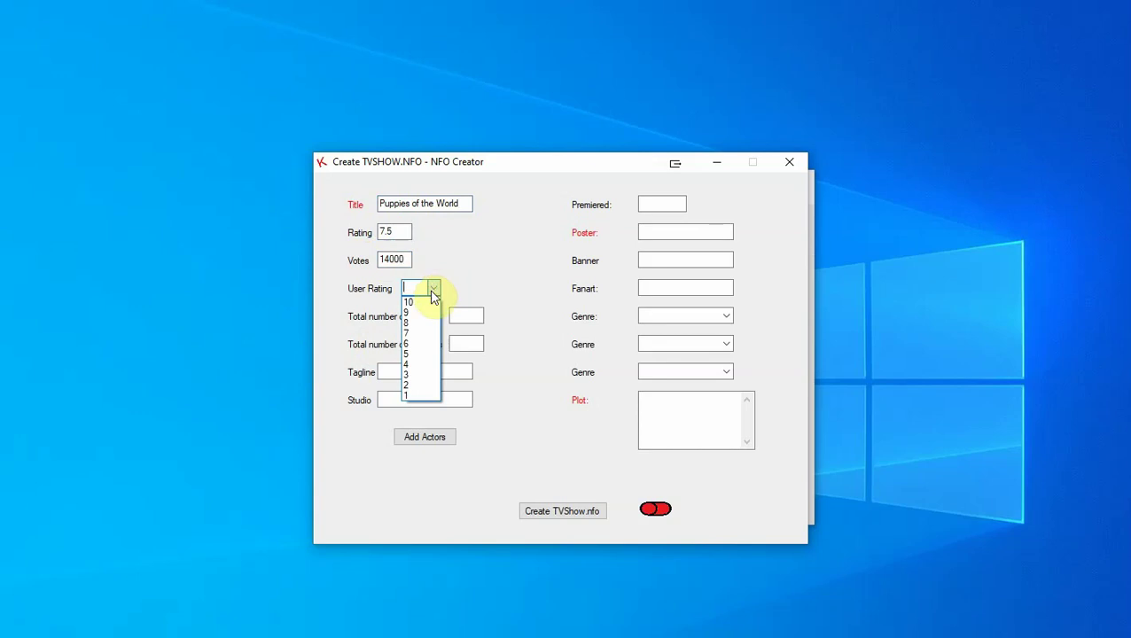
pyautogui.click(424, 314)
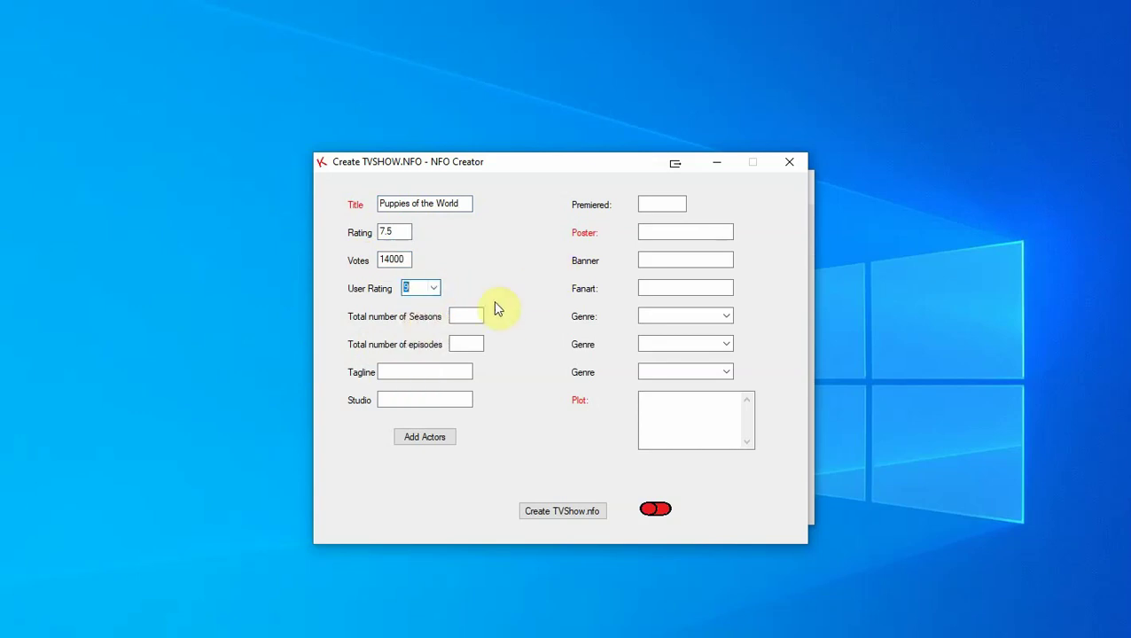
pyautogui.click(473, 314)
pyautogui.write('5')
pyautogui.press('Tab')
pyautogui.write('20')
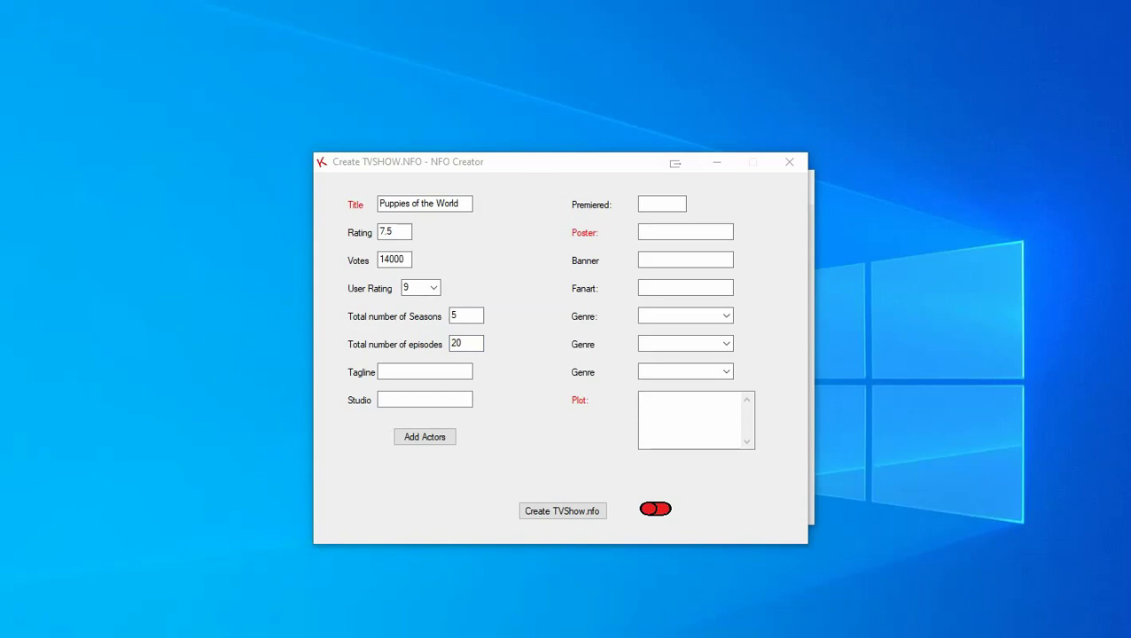
# Enter tagline 'Too Cute for School', studio 'Puppy Productions' and premiere date 2021-05-13
pyautogui.click(396, 368)
pyautogui.write('Too Cute for School')
pyautogui.click(401, 399)
pyautogui.write('Puppy Productions')
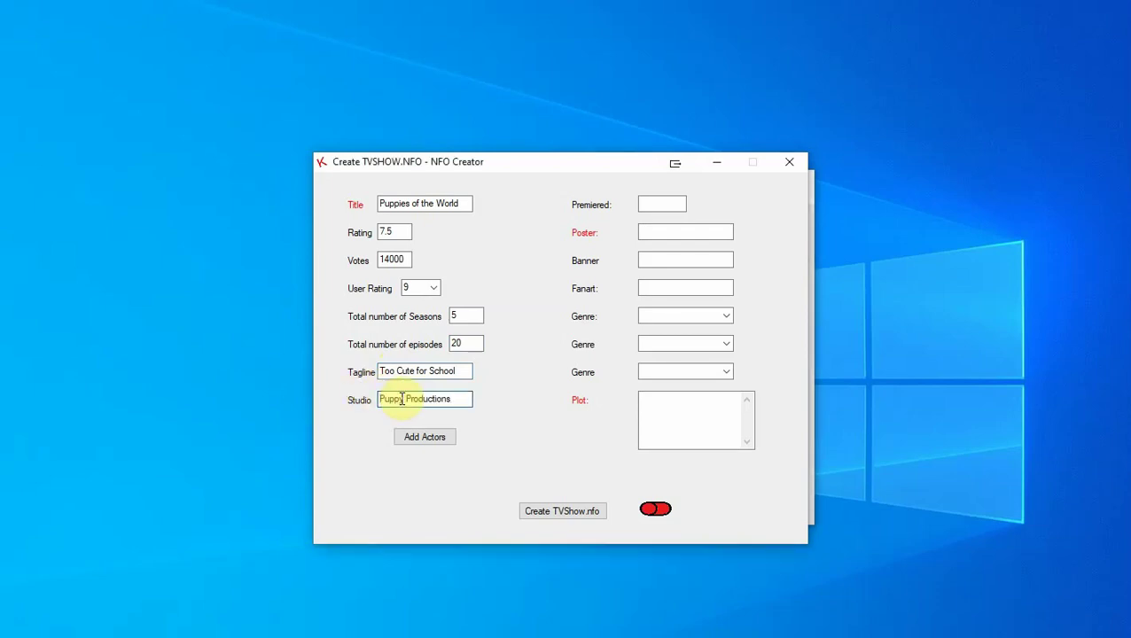
pyautogui.click(662, 205)
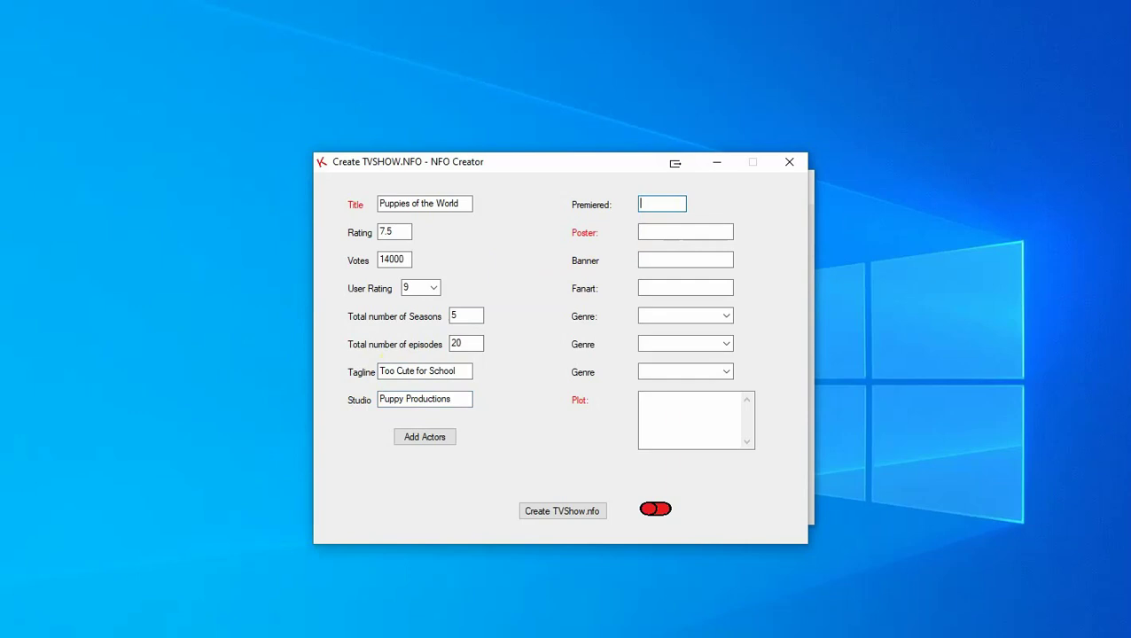
pyautogui.write('20')
pyautogui.write('21-05')
pyautogui.write('-13')
pyautogui.press('Tab')
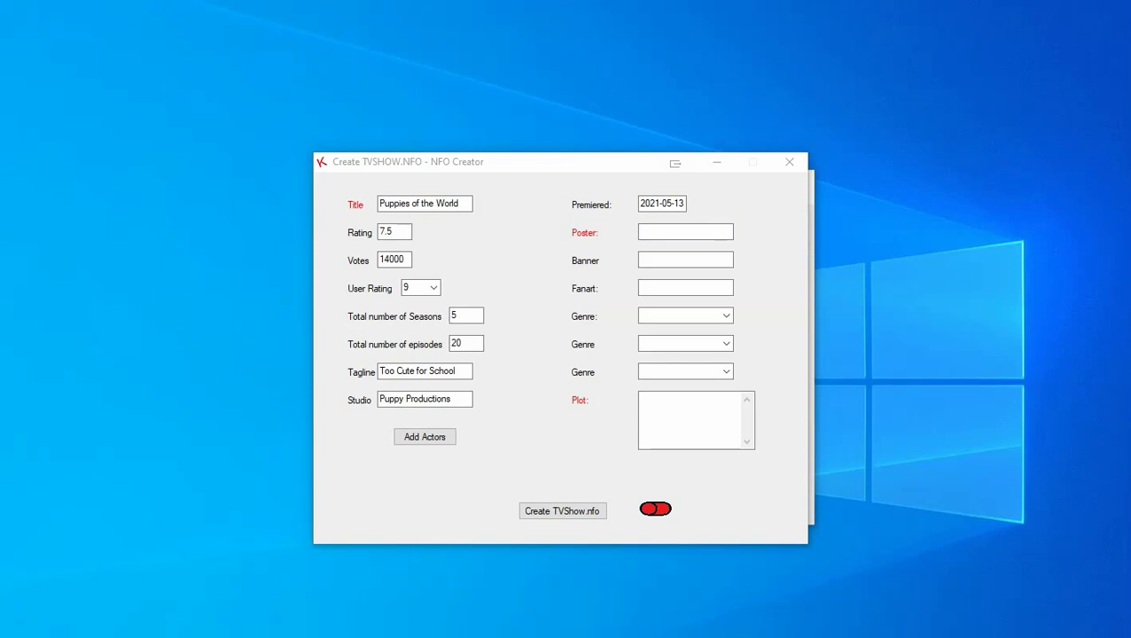
# Paste the poster and fanart image file paths into the Poster and Fanart fields
pyautogui.click(664, 232)
pyautogui.hotkey('ctrl', 'v')
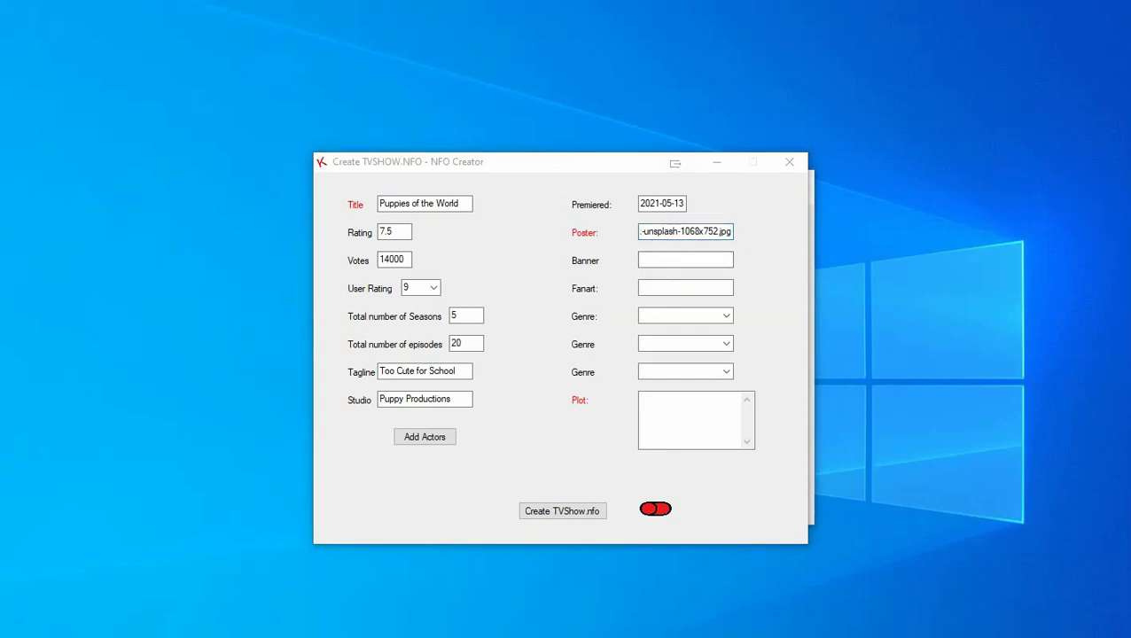
pyautogui.click(205, 390)
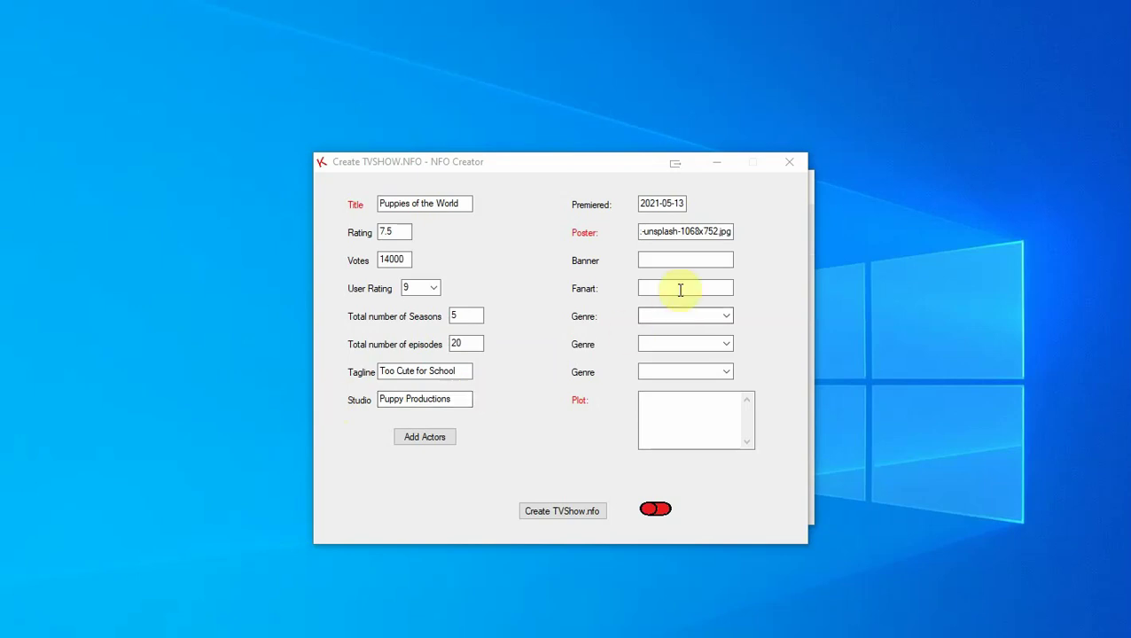
pyautogui.click(680, 290)
pyautogui.hotkey('ctrl', 'v')
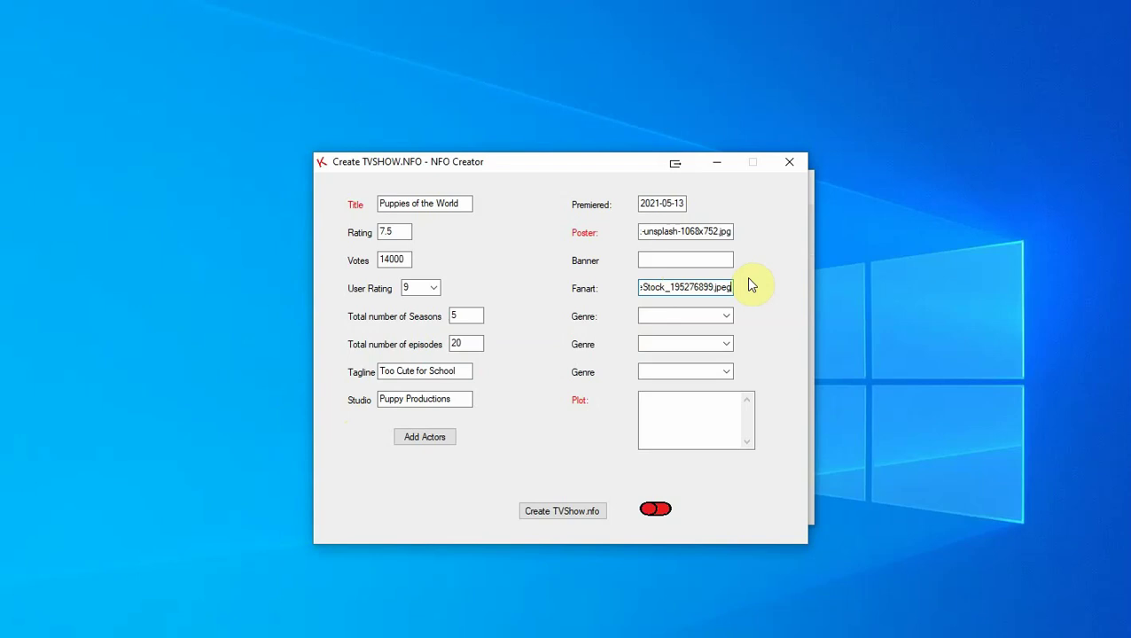
# Choose Cuteness, Comedy and Documentary as the three genres
pyautogui.click(723, 327)
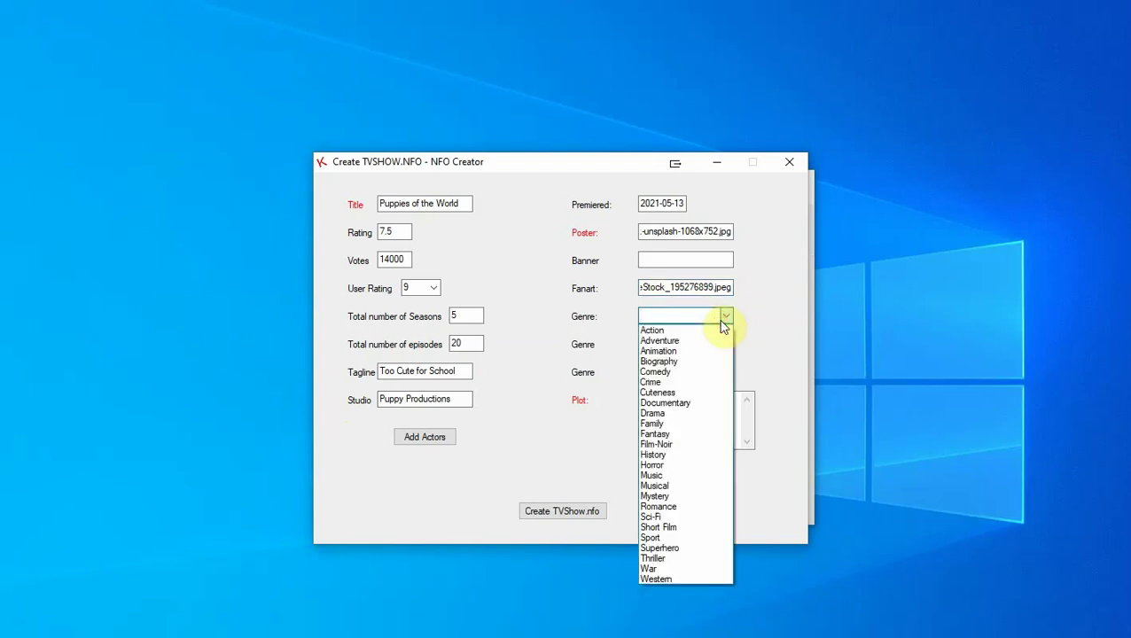
pyautogui.click(658, 393)
pyautogui.click(726, 346)
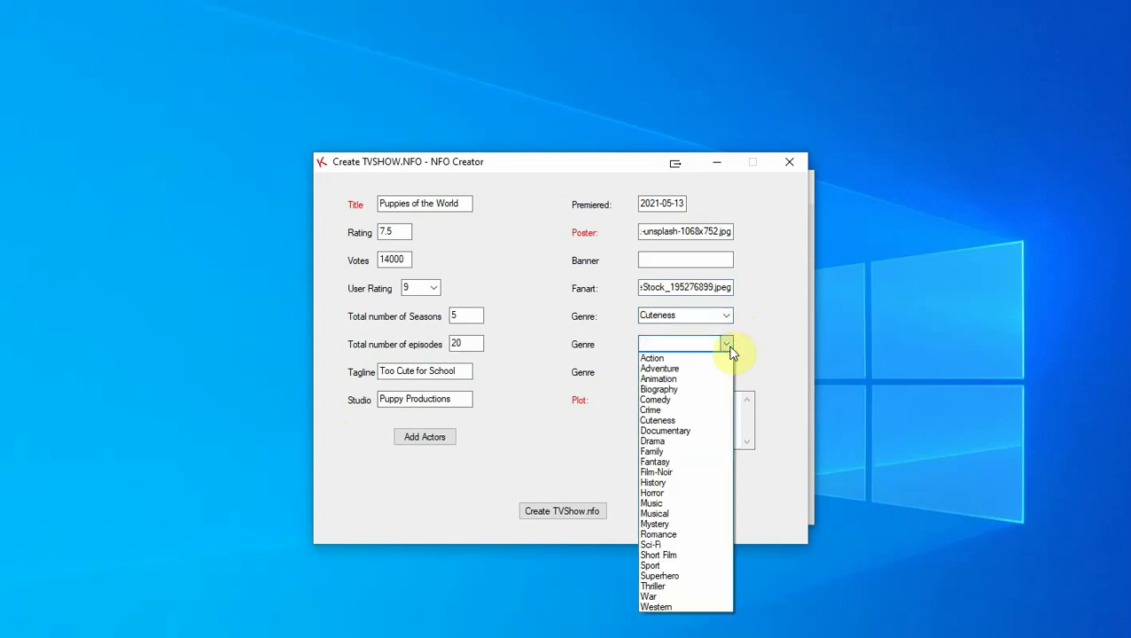
pyautogui.click(680, 400)
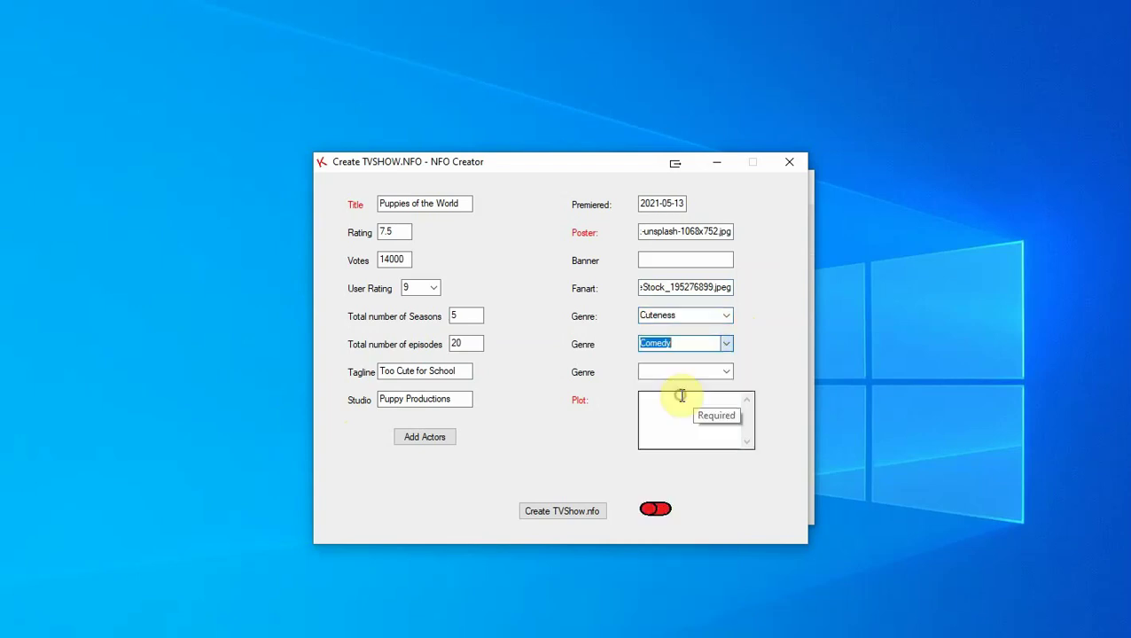
pyautogui.click(726, 374)
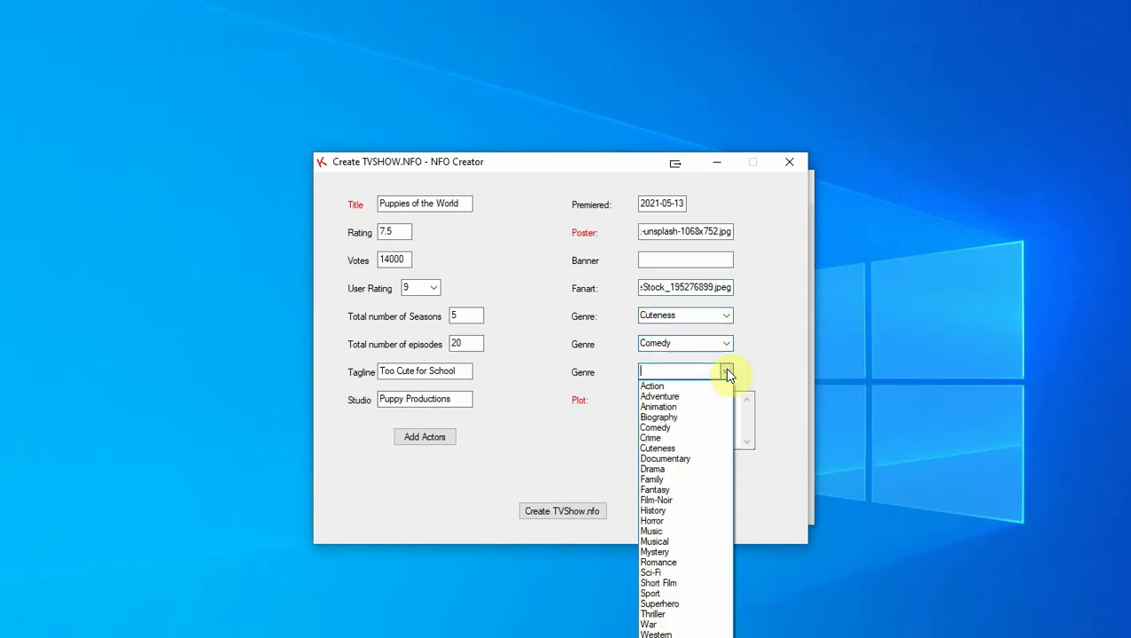
pyautogui.click(676, 456)
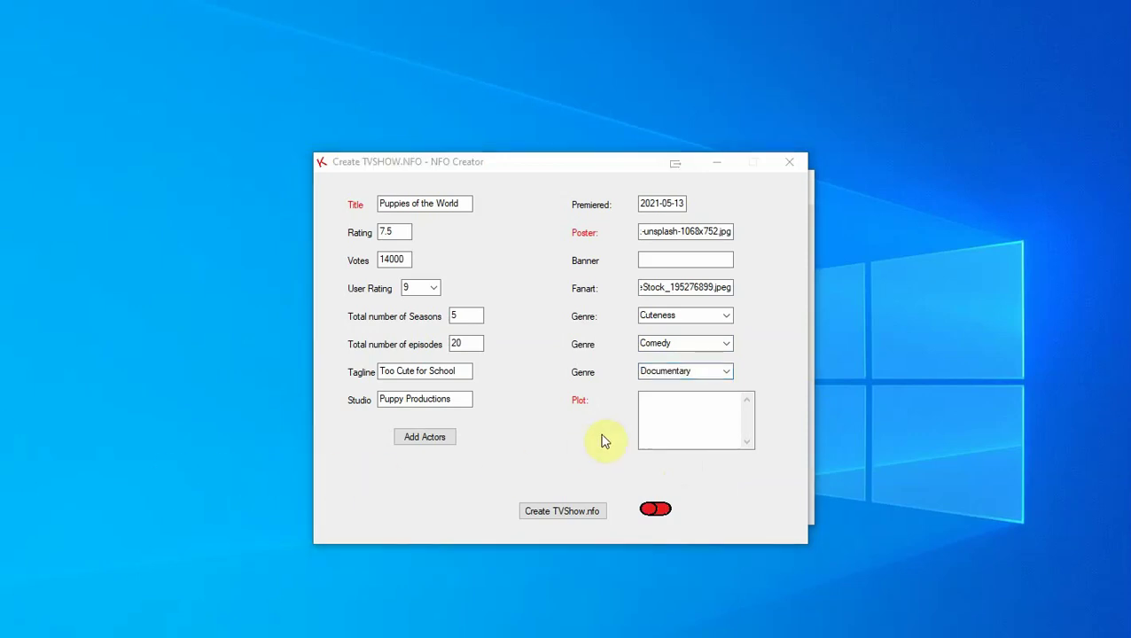
pyautogui.click(659, 422)
# Enter the plot 'Cutest puppies in every country' and open the Add Actors window
pyautogui.write('Cutest puppies in every country')
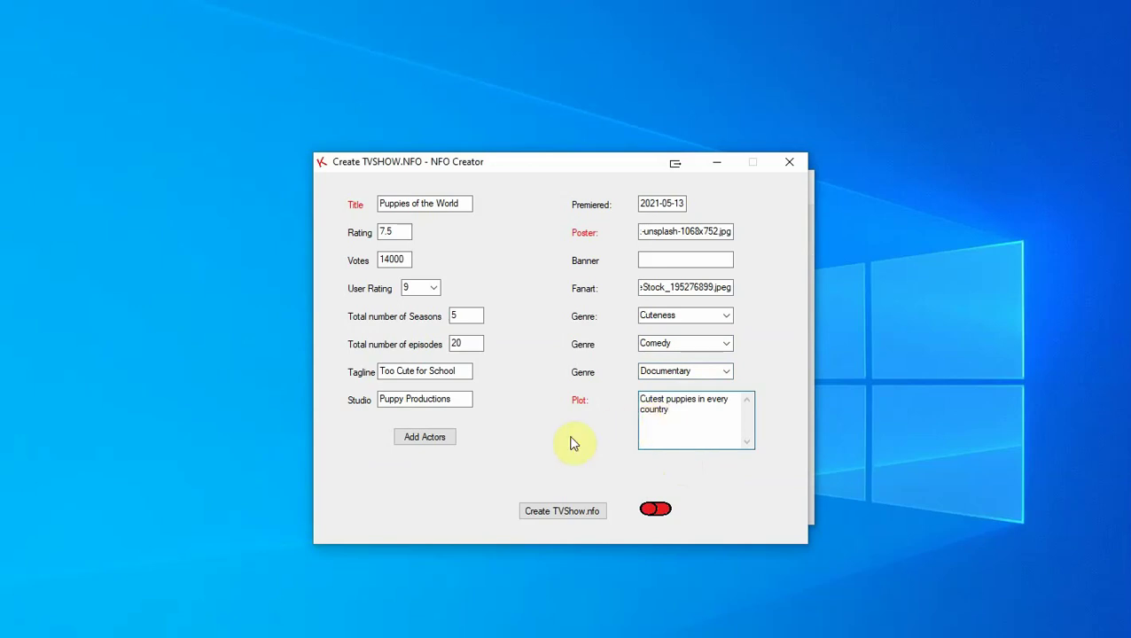
pyautogui.click(421, 438)
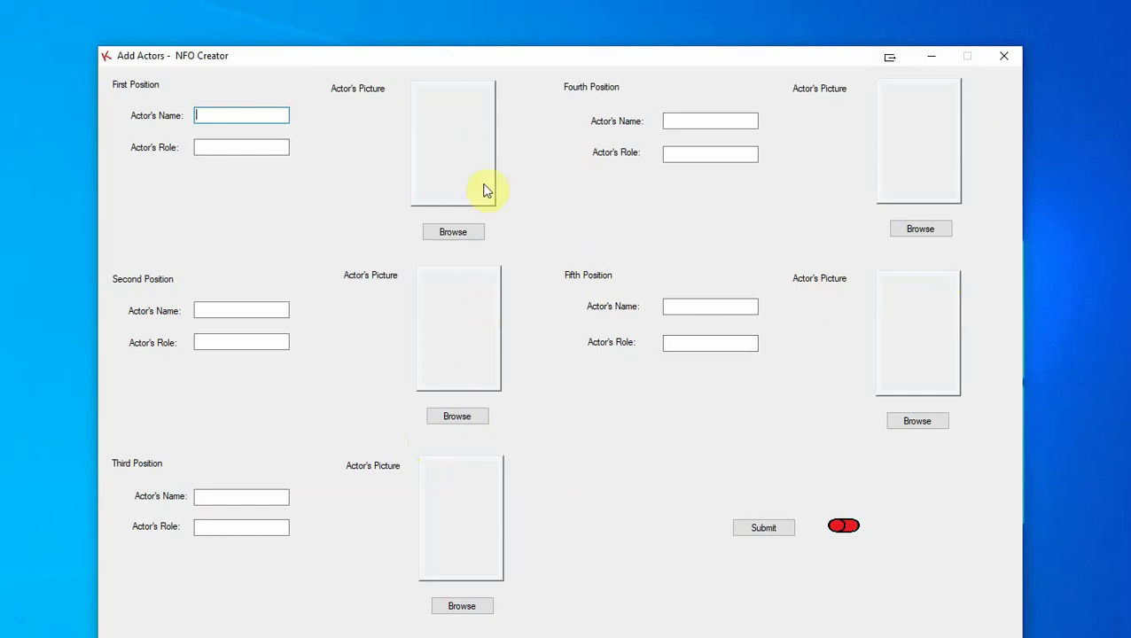
# Add Droopy as the first actor with the Droopy.jpg picture
pyautogui.click(452, 235)
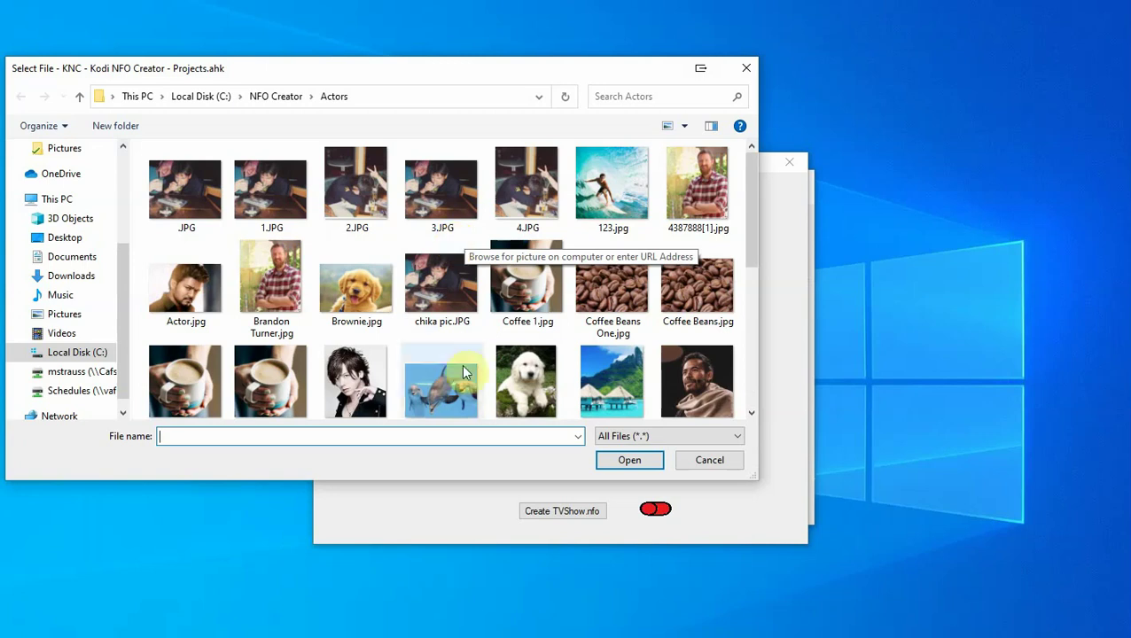
pyautogui.click(515, 381)
pyautogui.click(518, 401)
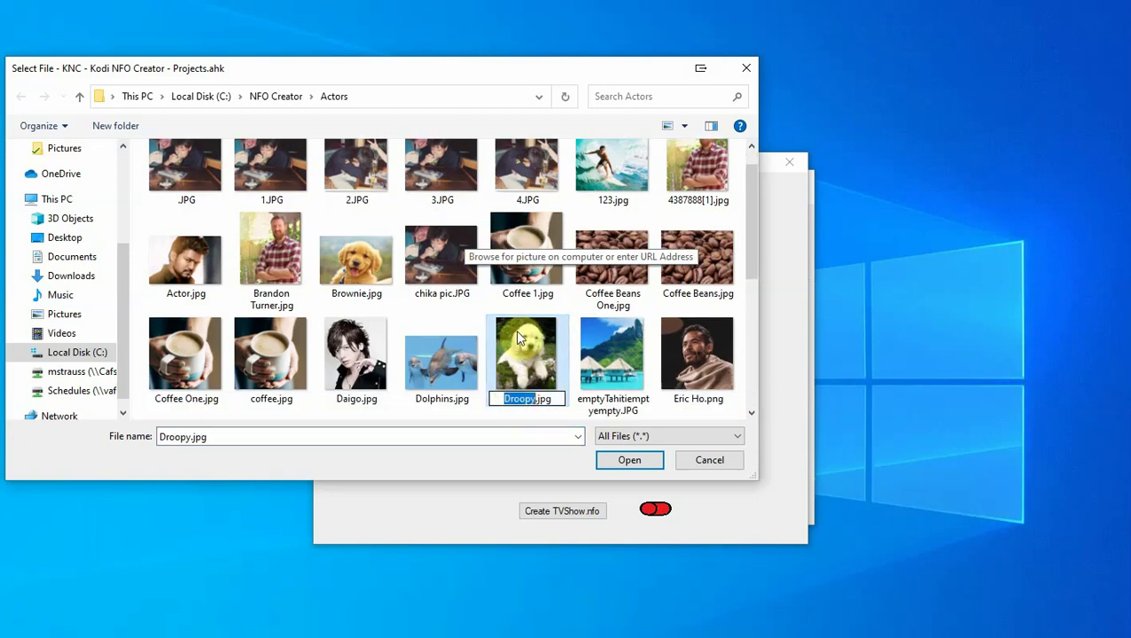
pyautogui.doubleClick(521, 355)
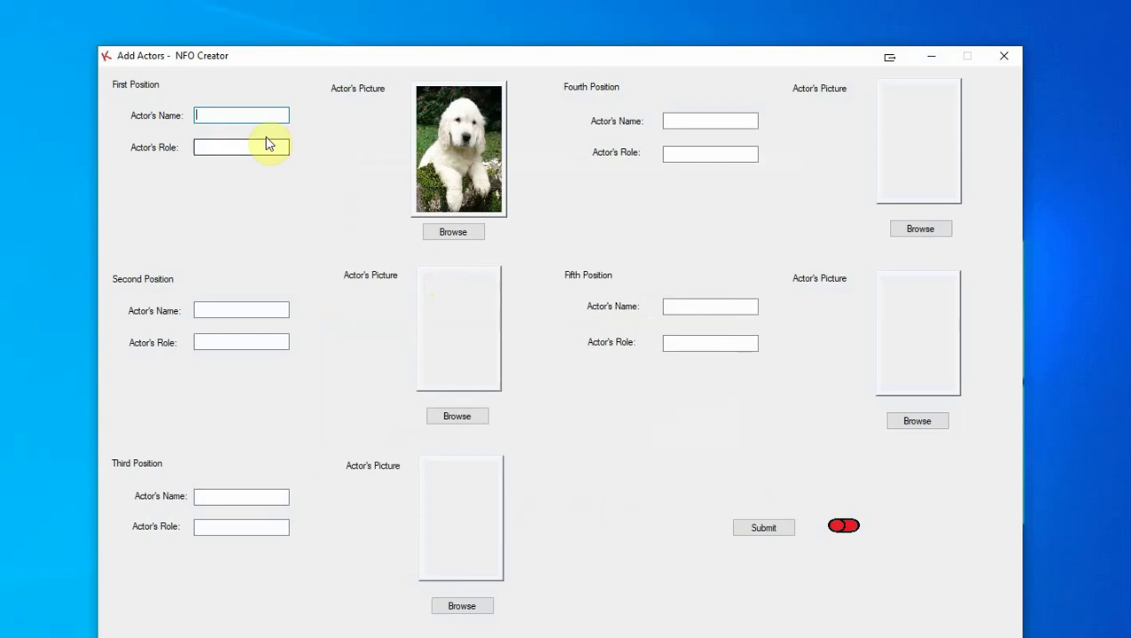
pyautogui.write('Droopy')
pyautogui.click(266, 146)
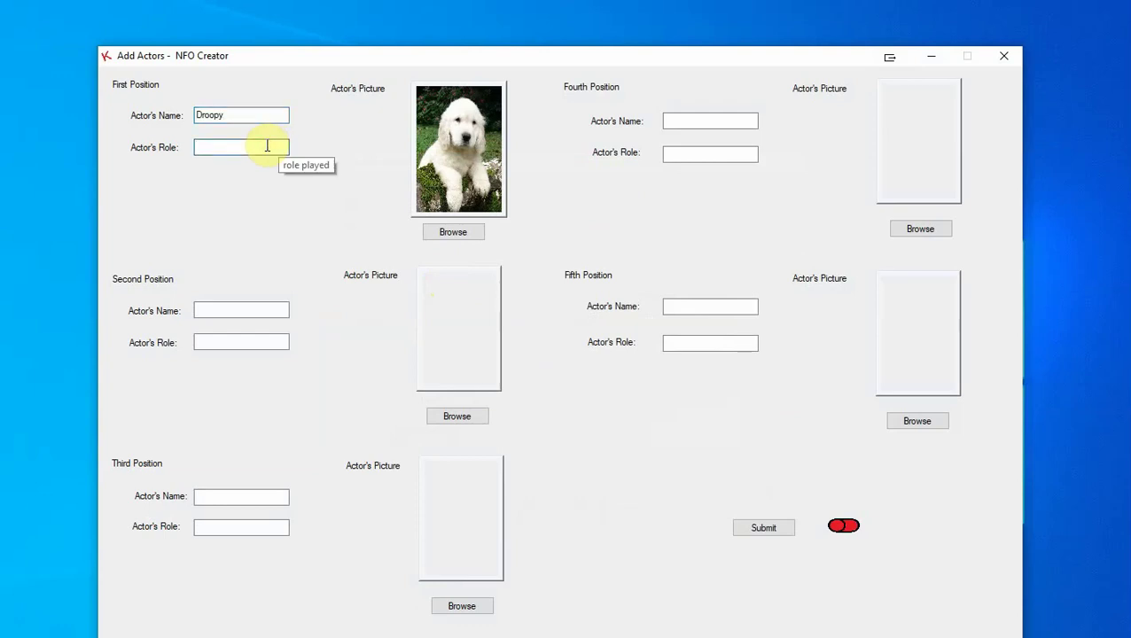
# Add Brownie as the second actor with the Brownie.jpg picture
pyautogui.click(450, 416)
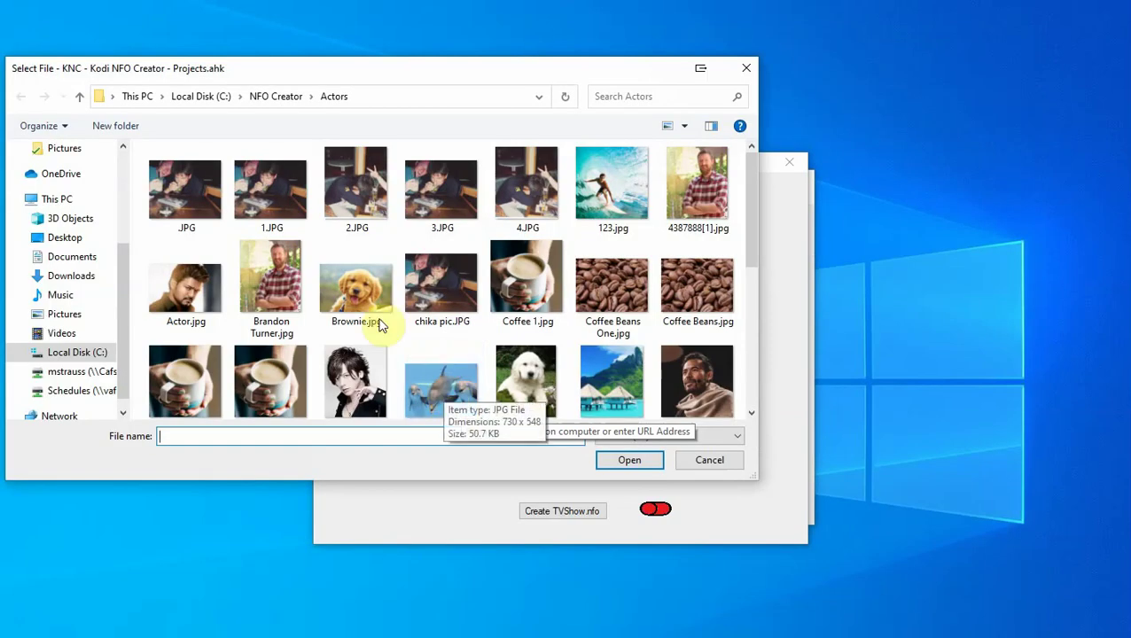
pyautogui.click(356, 324)
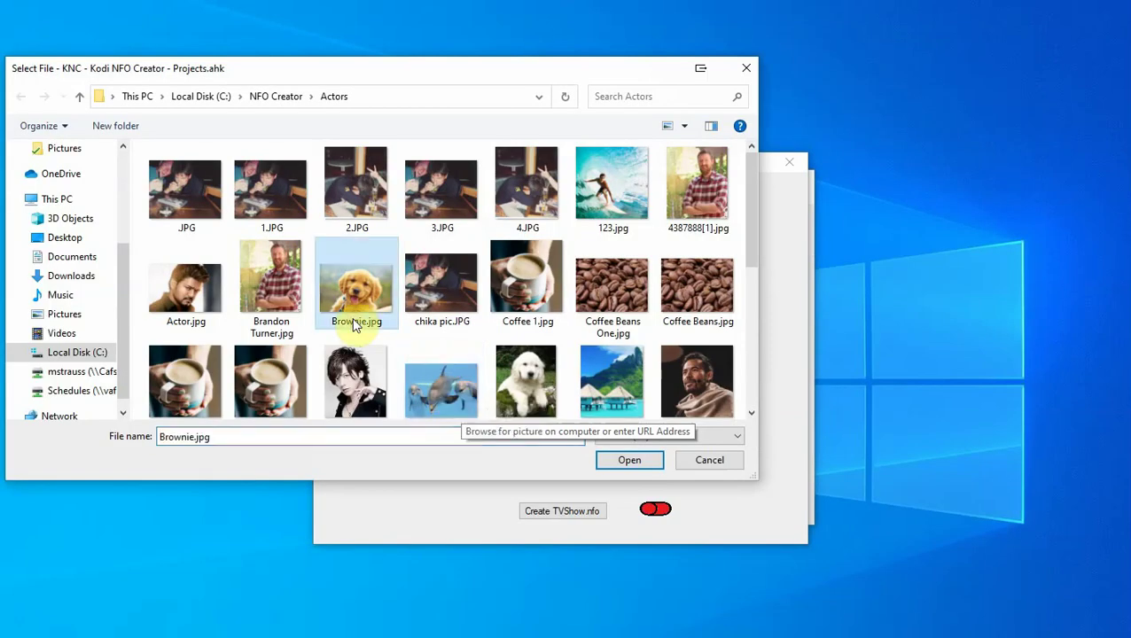
pyautogui.click(355, 324)
pyautogui.doubleClick(354, 280)
pyautogui.click(273, 308)
pyautogui.write('Brownie')
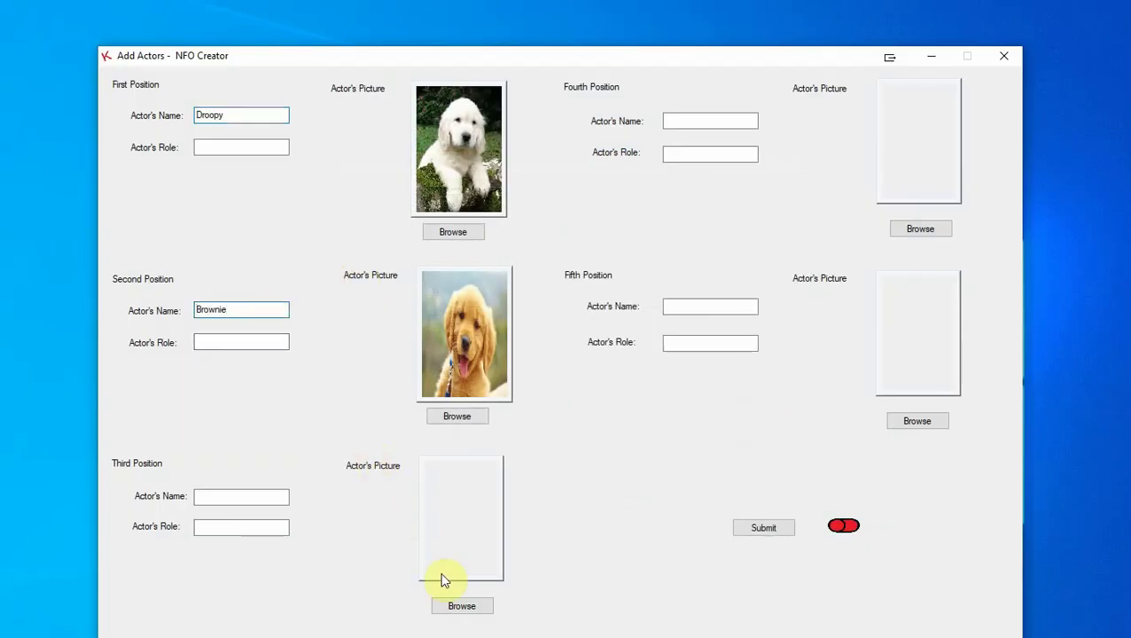
# Add Freaky Eyes as the third actor with the Freaky Eyes.jpg picture
pyautogui.click(455, 608)
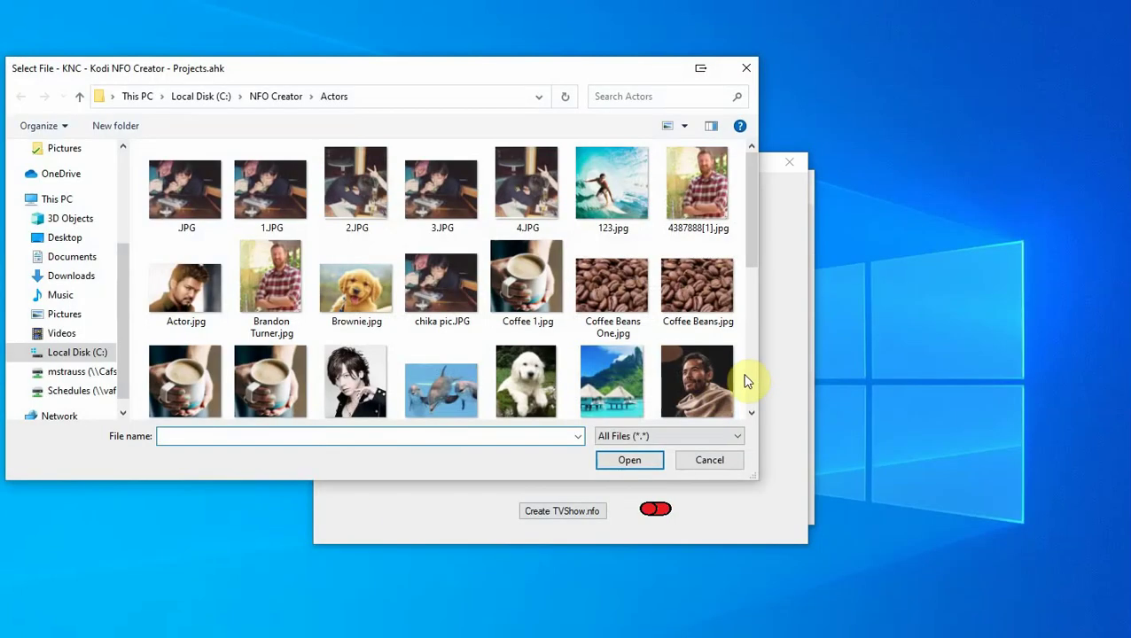
pyautogui.click(754, 371)
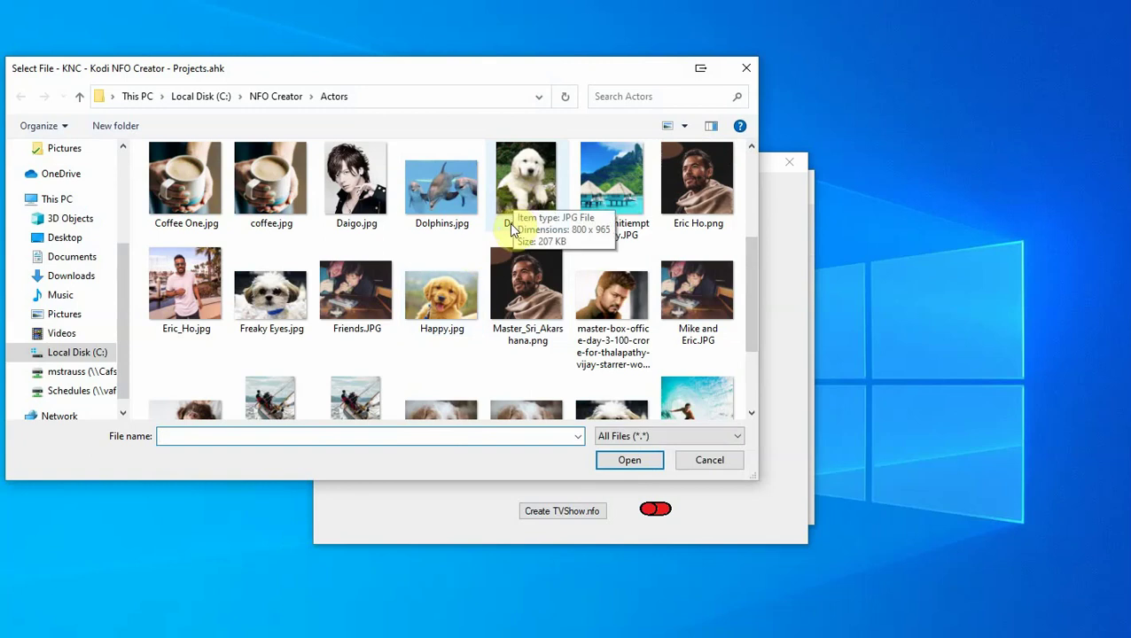
pyautogui.click(255, 336)
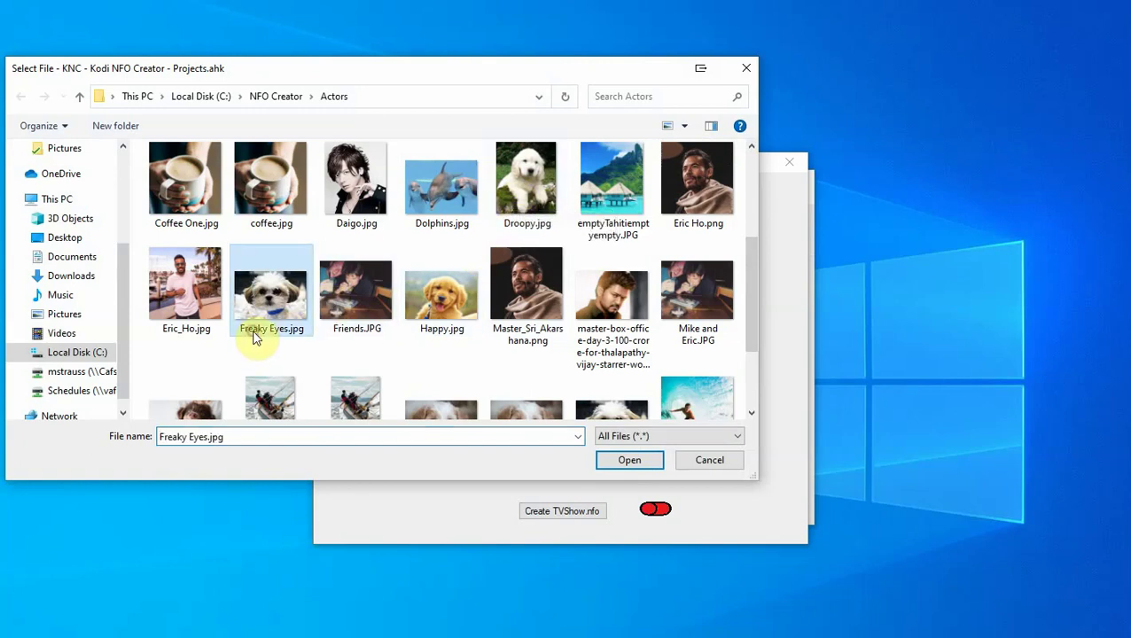
pyautogui.click(255, 336)
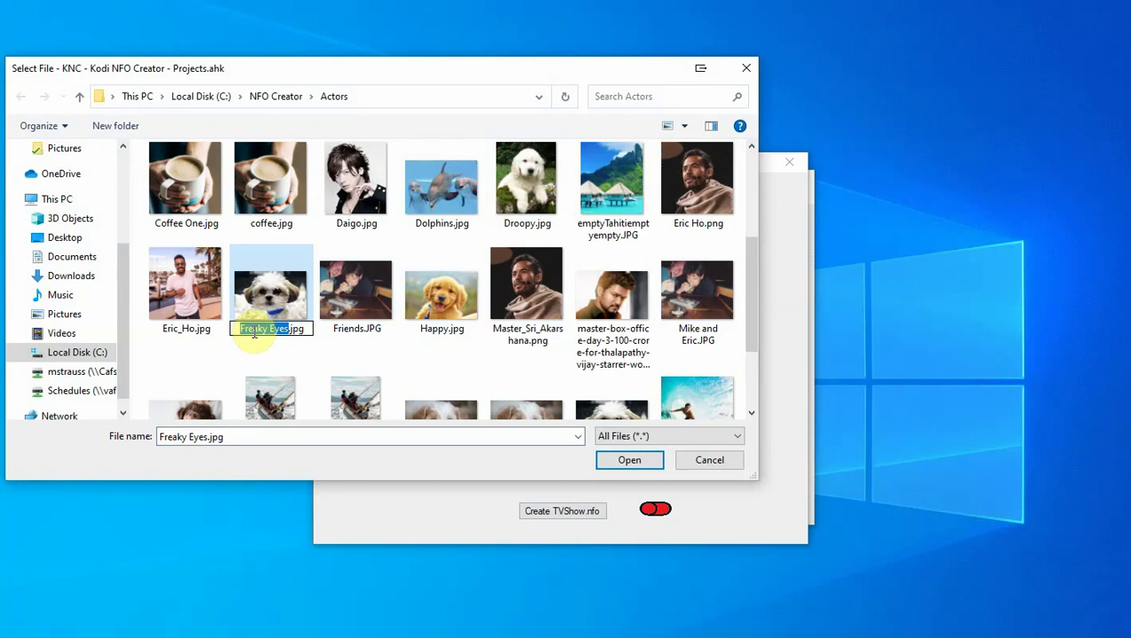
pyautogui.doubleClick(270, 293)
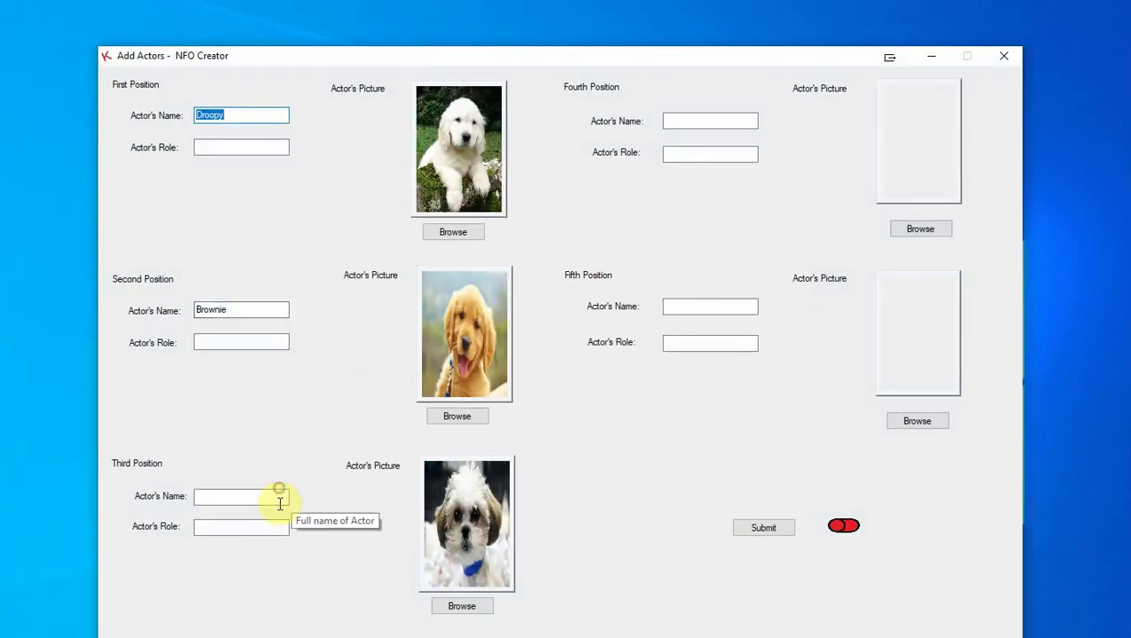
pyautogui.click(279, 503)
pyautogui.write('Freaky Eyes')
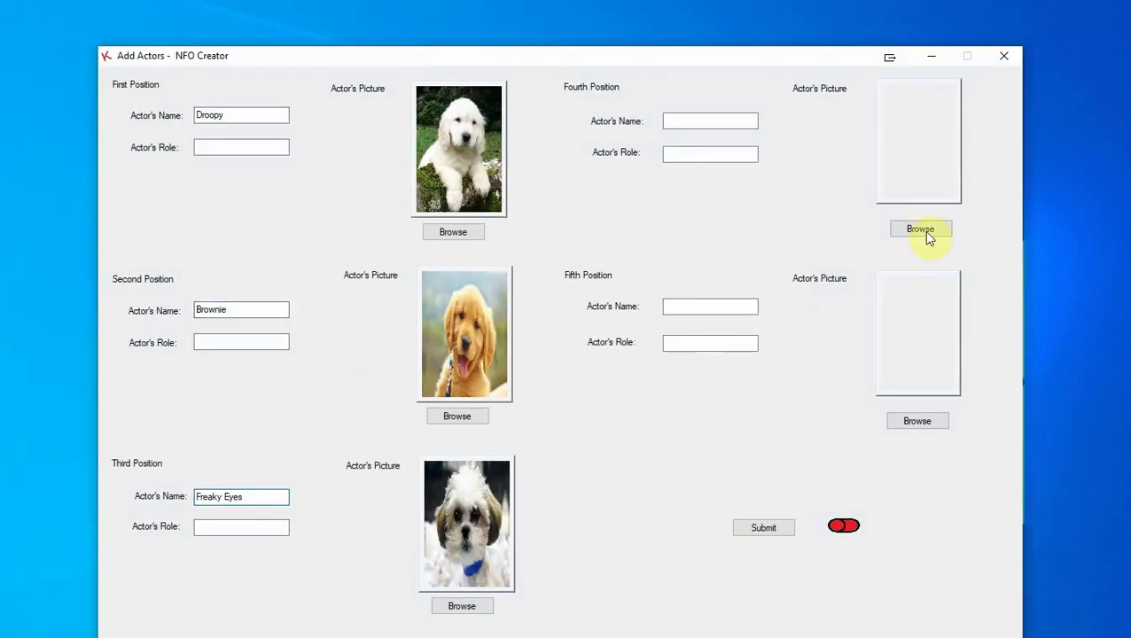
# Add Mr Tongue as the fourth actor with the Mr Tongue.jpg picture
pyautogui.click(925, 228)
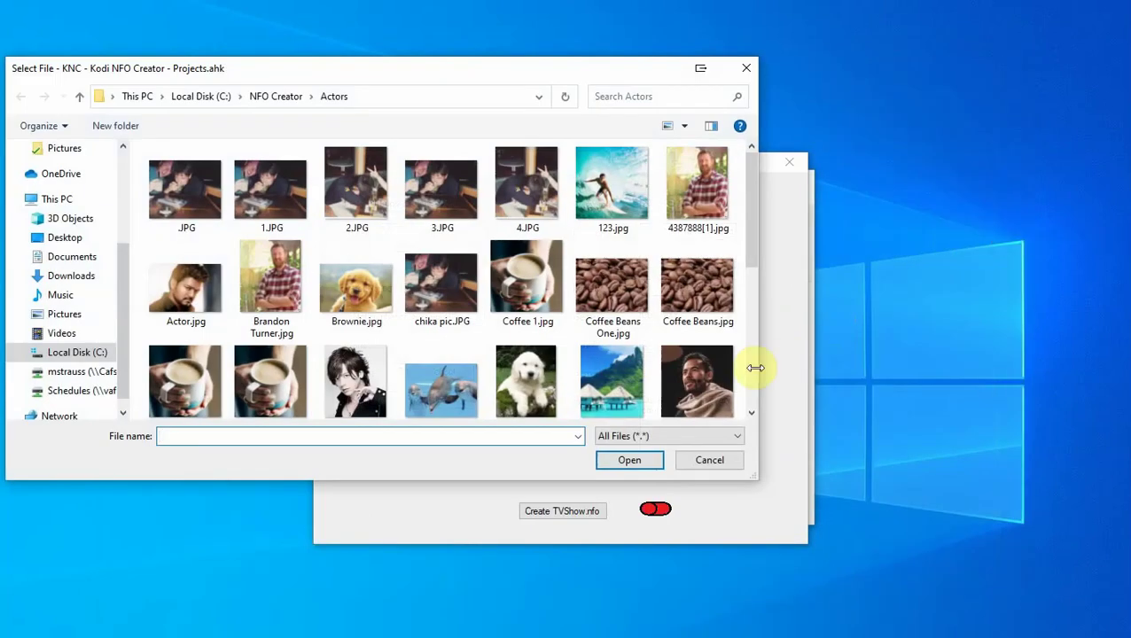
pyautogui.scroll(-1, 755, 367)
pyautogui.scroll(-2, 754, 372)
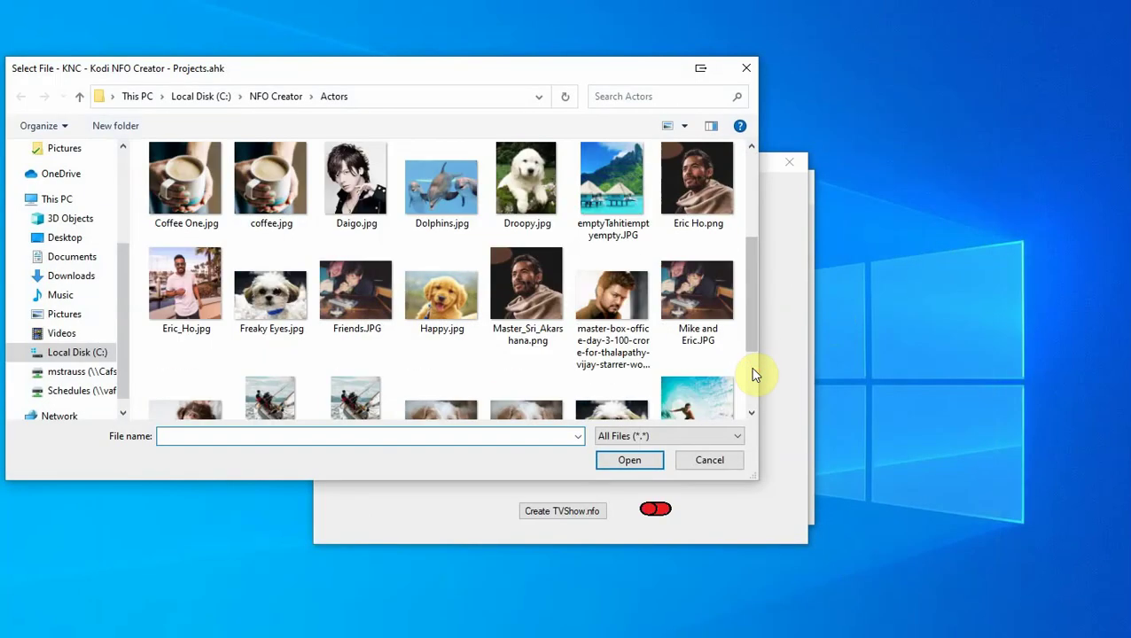
pyautogui.moveTo(754, 322); pyautogui.dragTo(756, 384)
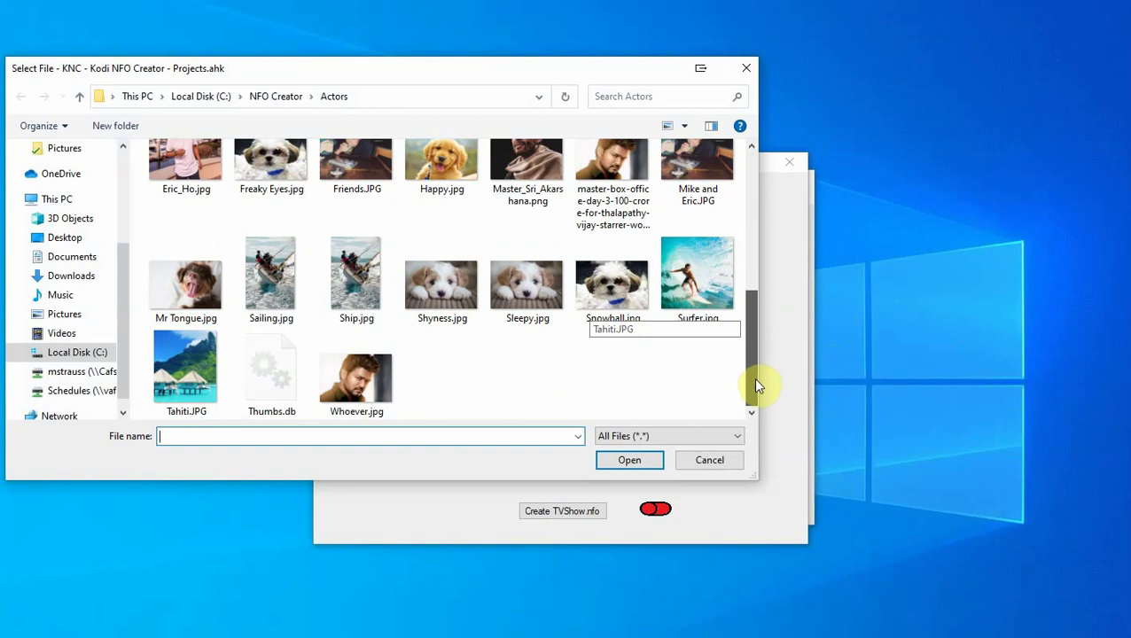
pyautogui.click(193, 323)
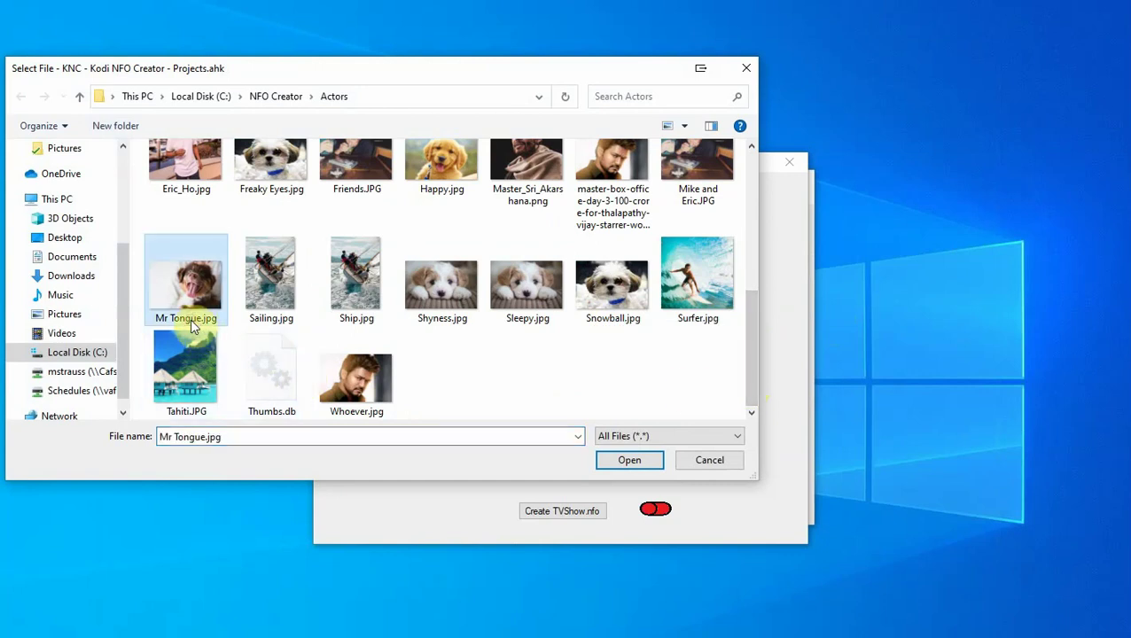
pyautogui.doubleClick(186, 297)
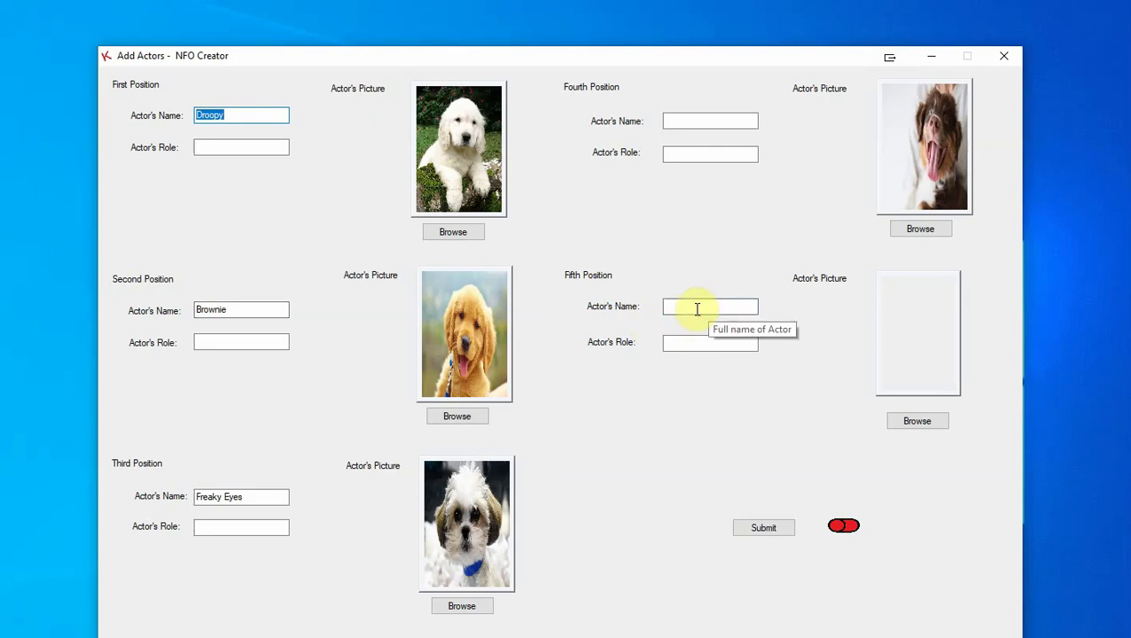
pyautogui.click(696, 309)
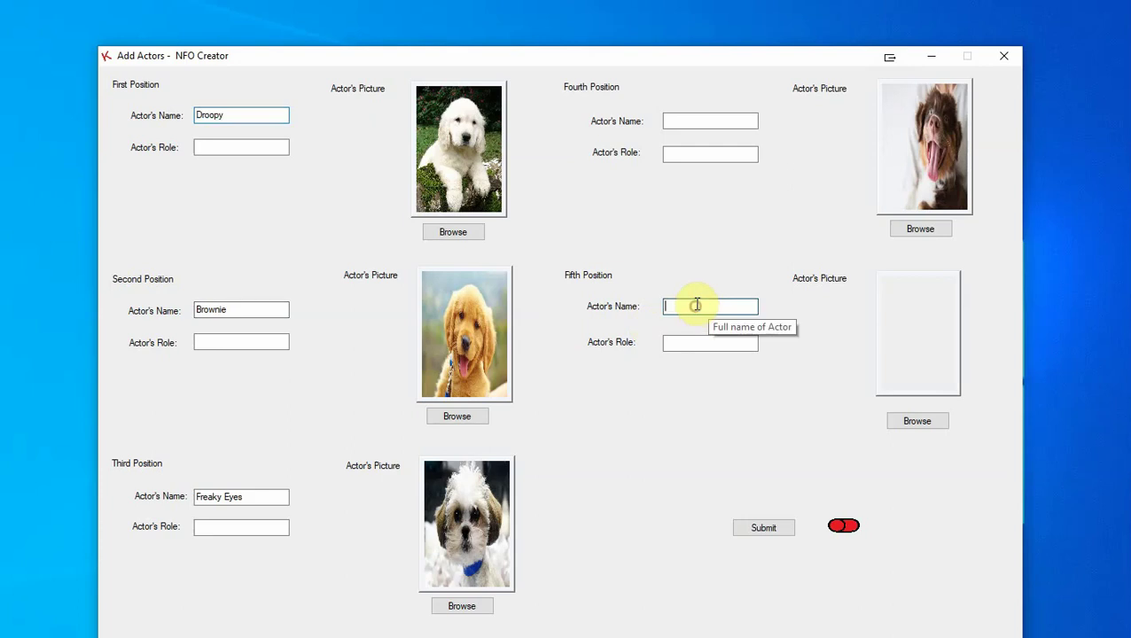
pyautogui.click(721, 119)
pyautogui.write('Mr Tongue')
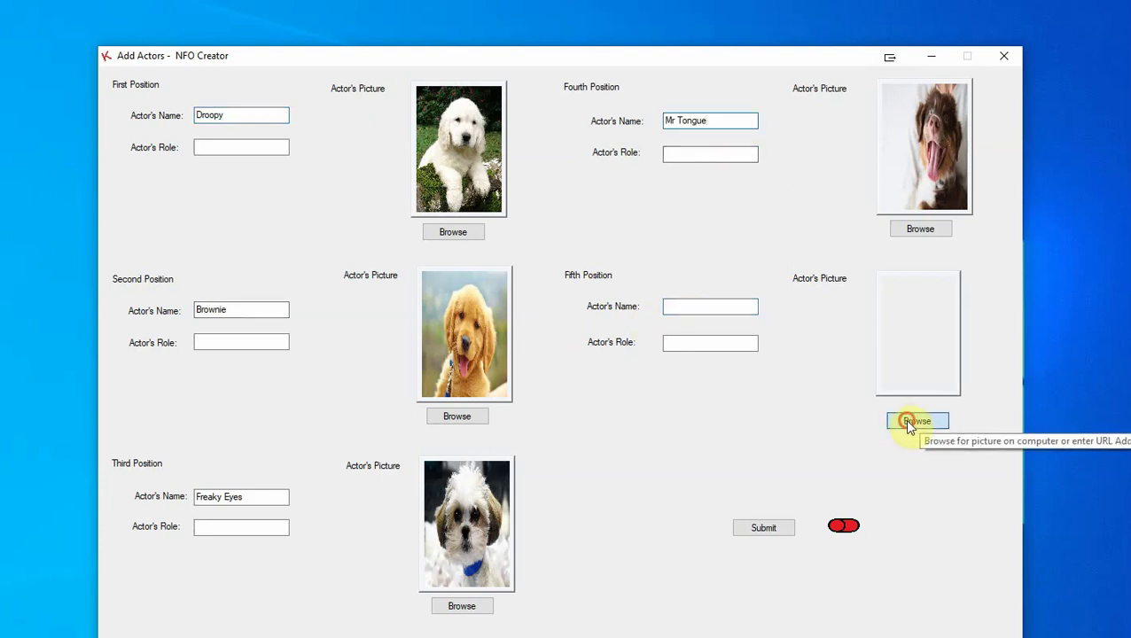
# Add Sleepy as the fifth actor with the Sleepy.jpg picture
pyautogui.click(904, 423)
pyautogui.scroll(-3, 753, 391)
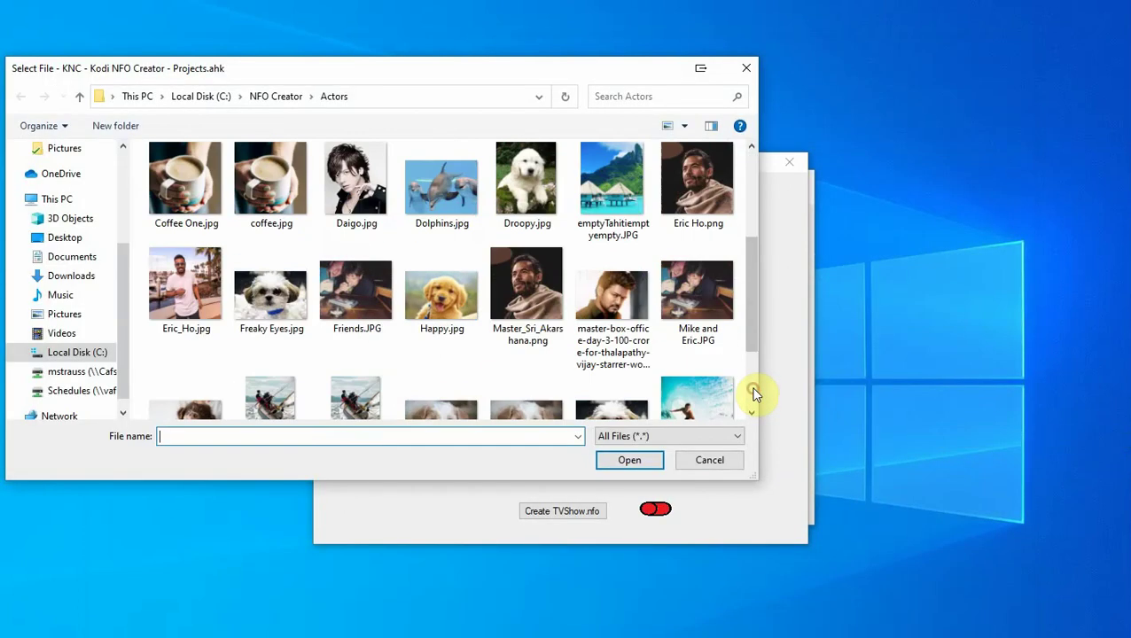
pyautogui.scroll(-3, 753, 391)
pyautogui.click(439, 326)
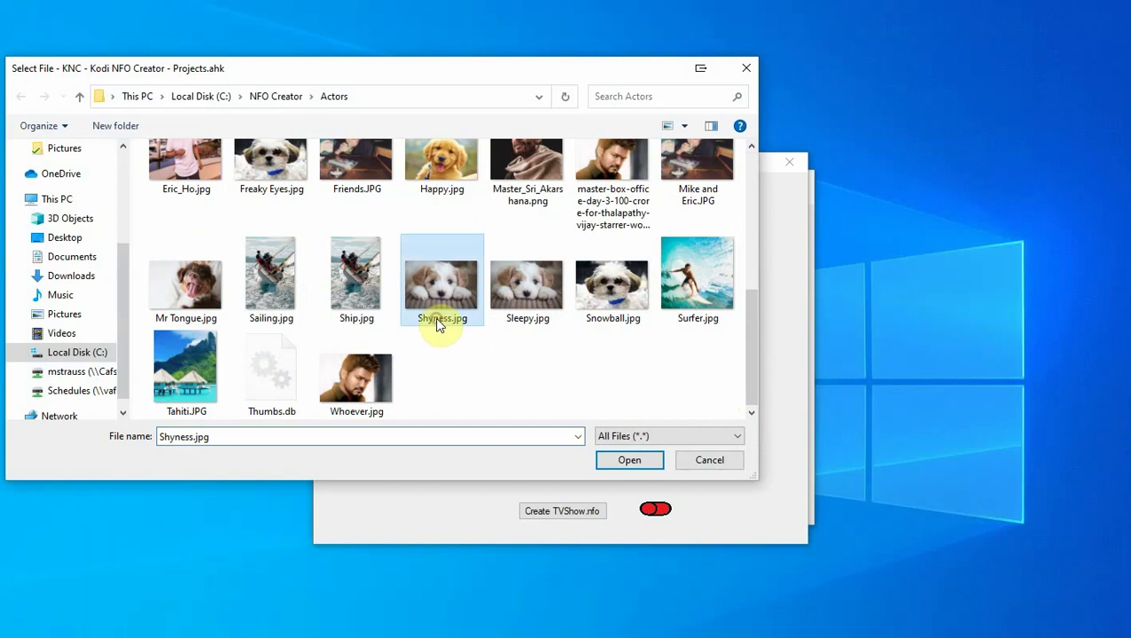
pyautogui.click(523, 324)
pyautogui.click(523, 321)
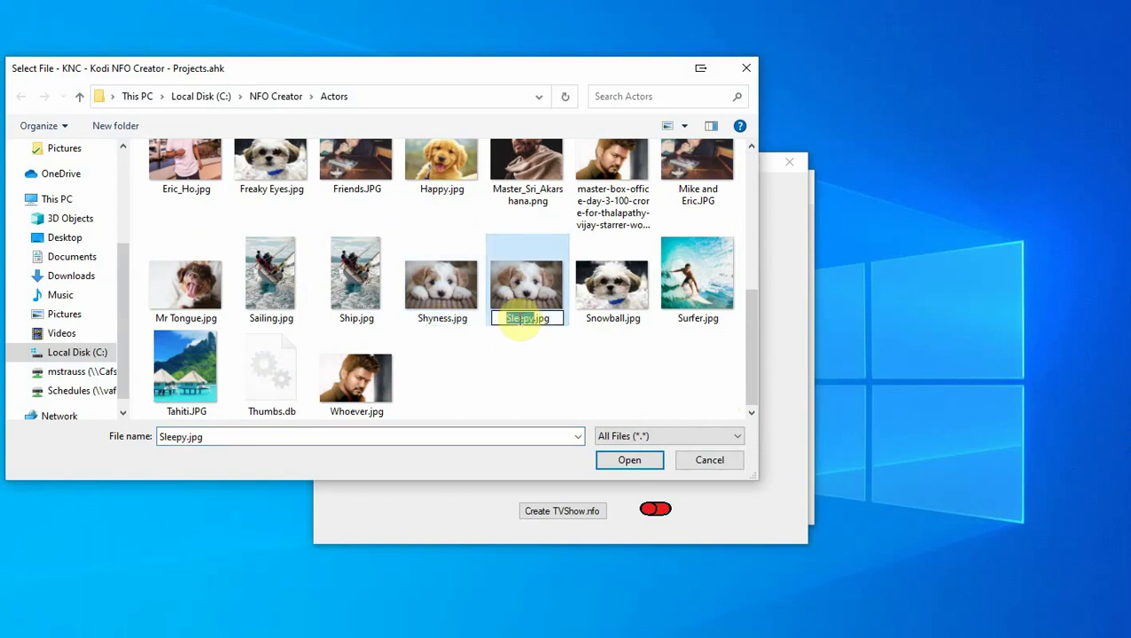
pyautogui.doubleClick(526, 287)
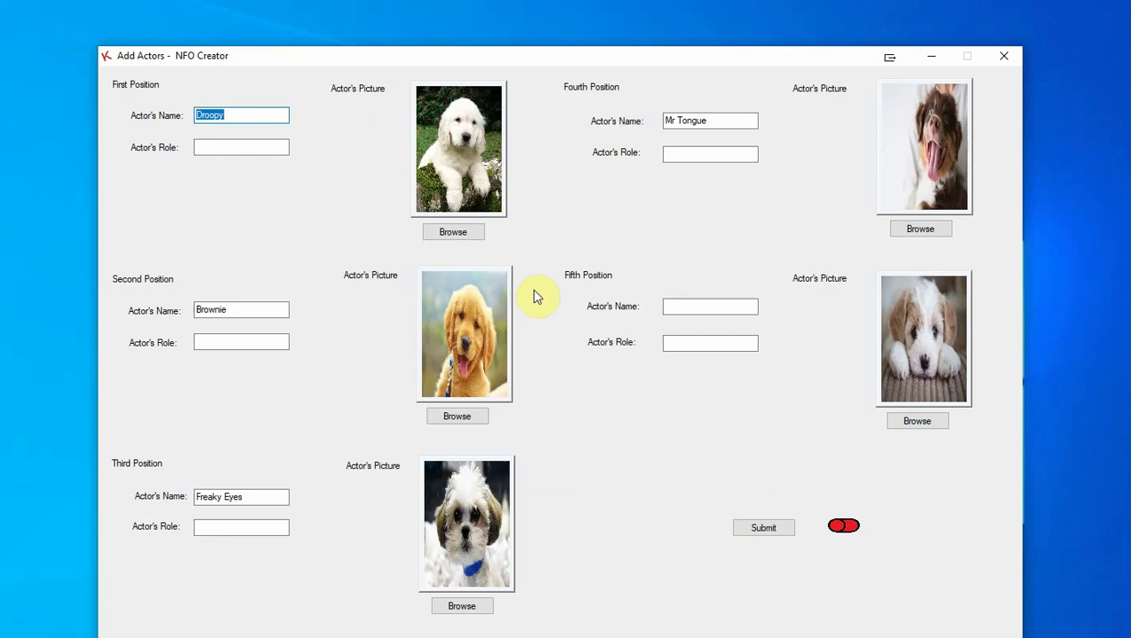
pyautogui.click(712, 307)
pyautogui.write('Sleepy')
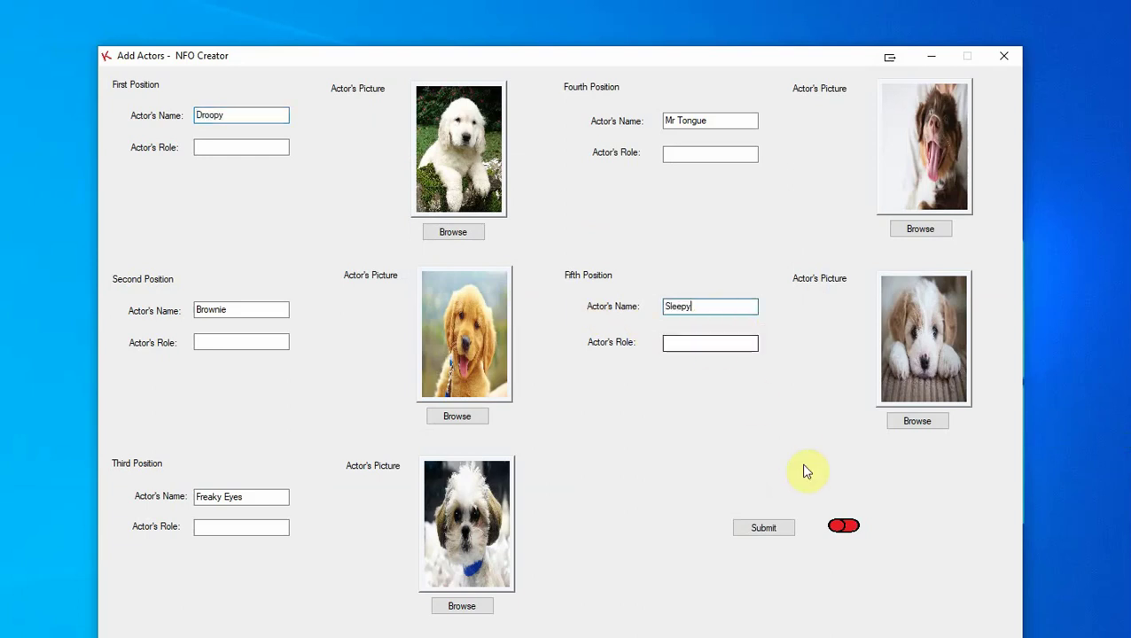
# Submit the five actors and create the tvshow.nfo file
pyautogui.click(760, 529)
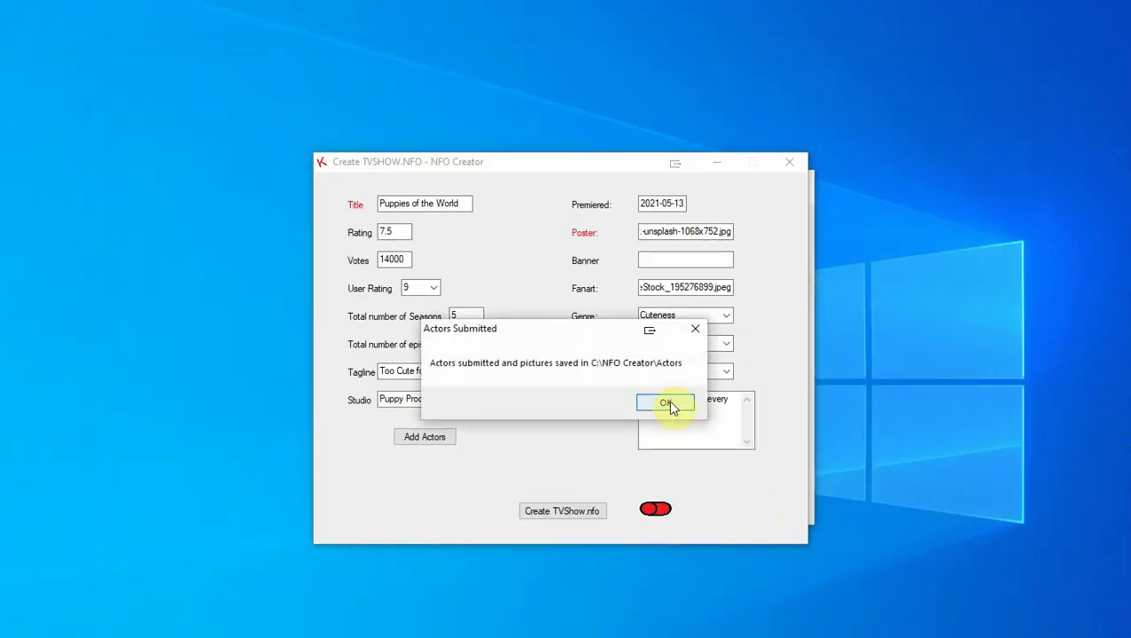
pyautogui.click(671, 403)
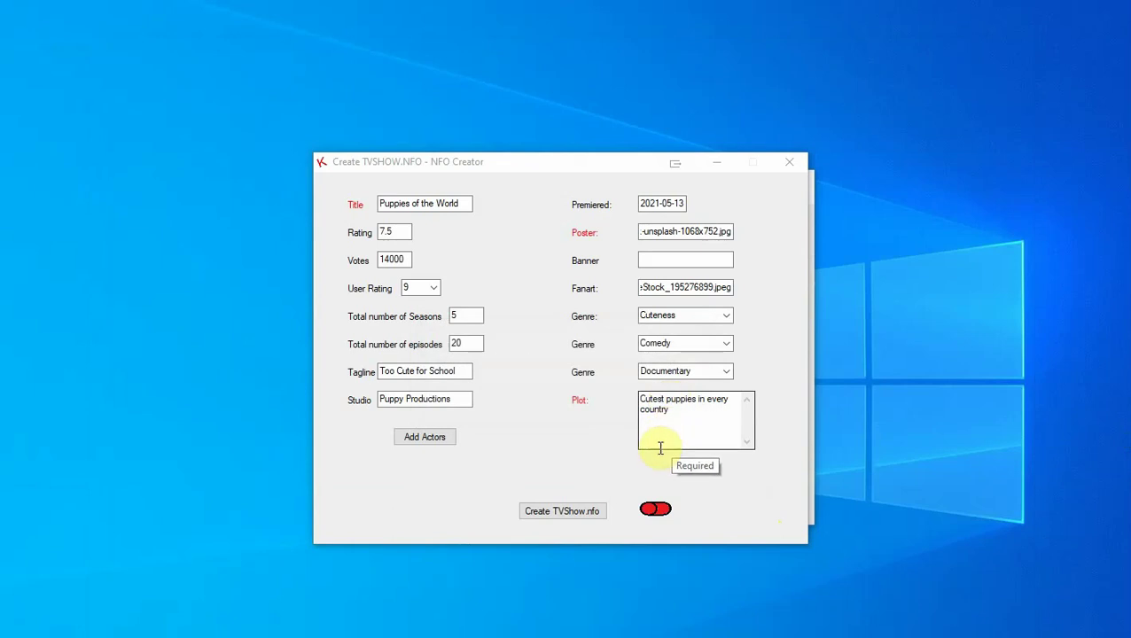
pyautogui.click(656, 509)
pyautogui.click(567, 512)
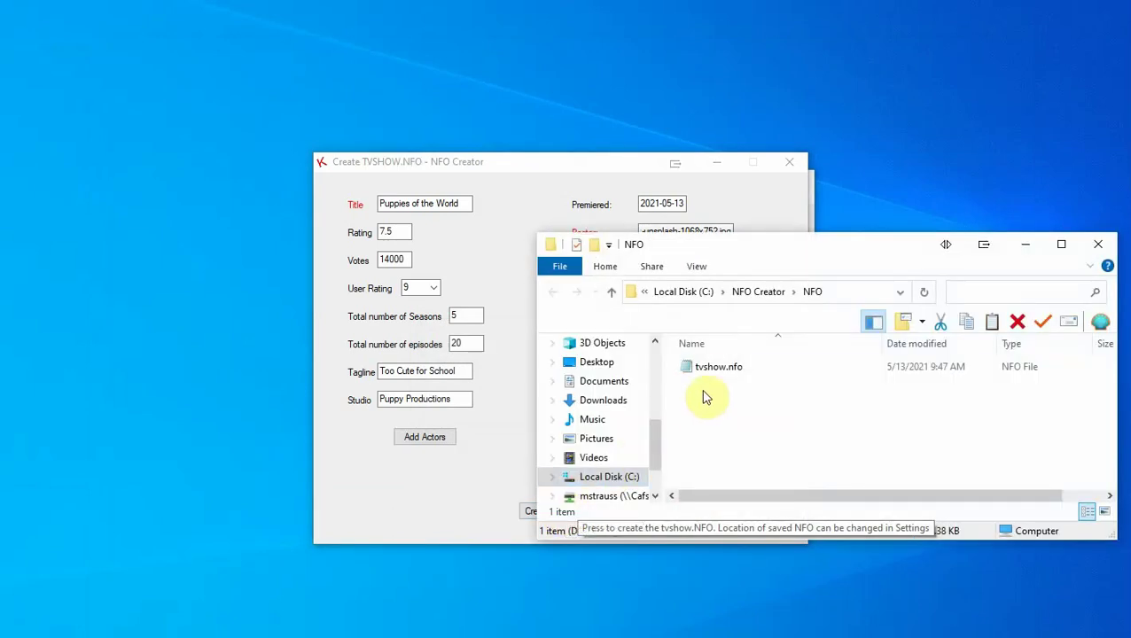
pyautogui.doubleClick(715, 370)
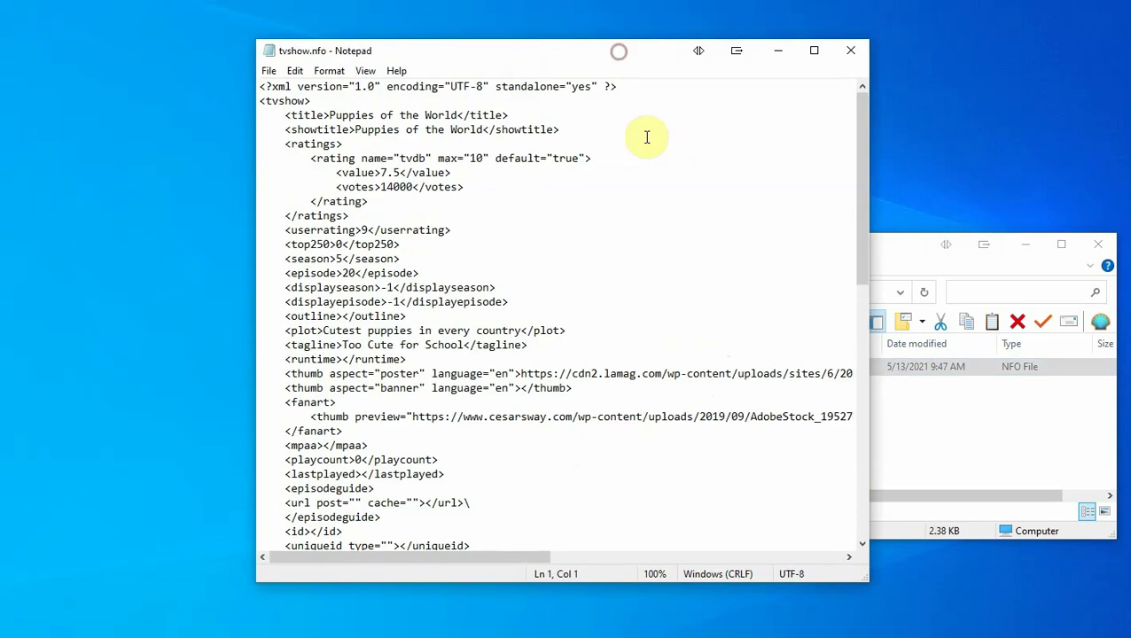
pyautogui.scroll(-6, 644, 140)
pyautogui.scroll(-6, 656, 167)
pyautogui.scroll(-2, 657, 167)
pyautogui.scroll(7, 654, 171)
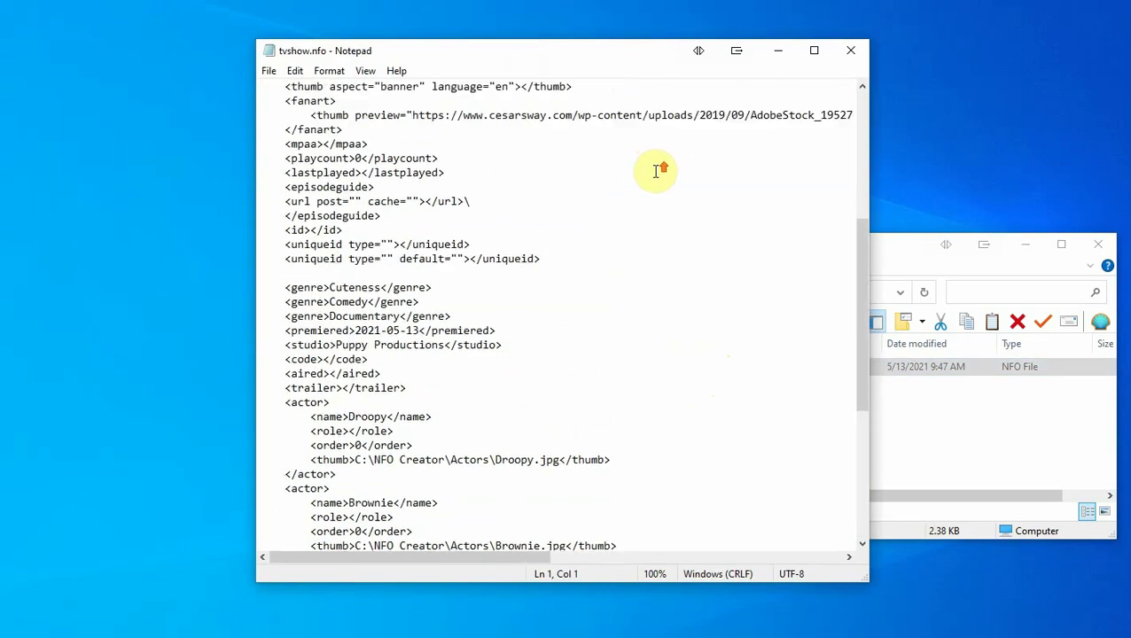
pyautogui.scroll(7, 658, 170)
# Move tvshow.nfo from the NFO folder into TV Shows and close the emptied NFO window
pyautogui.click(851, 49)
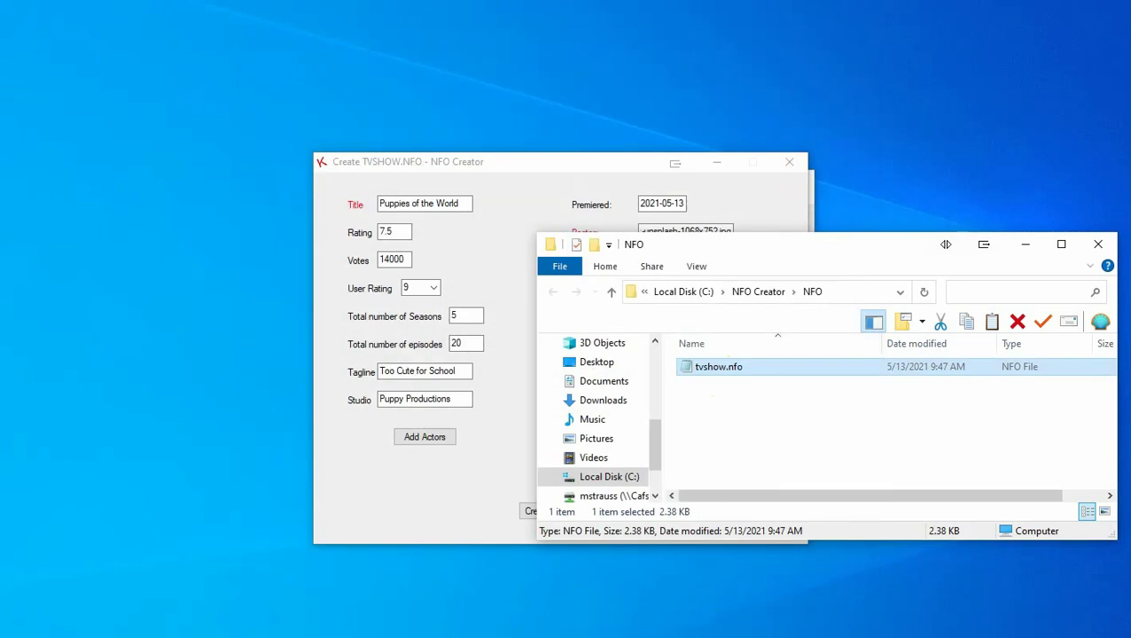
pyautogui.click(884, 266)
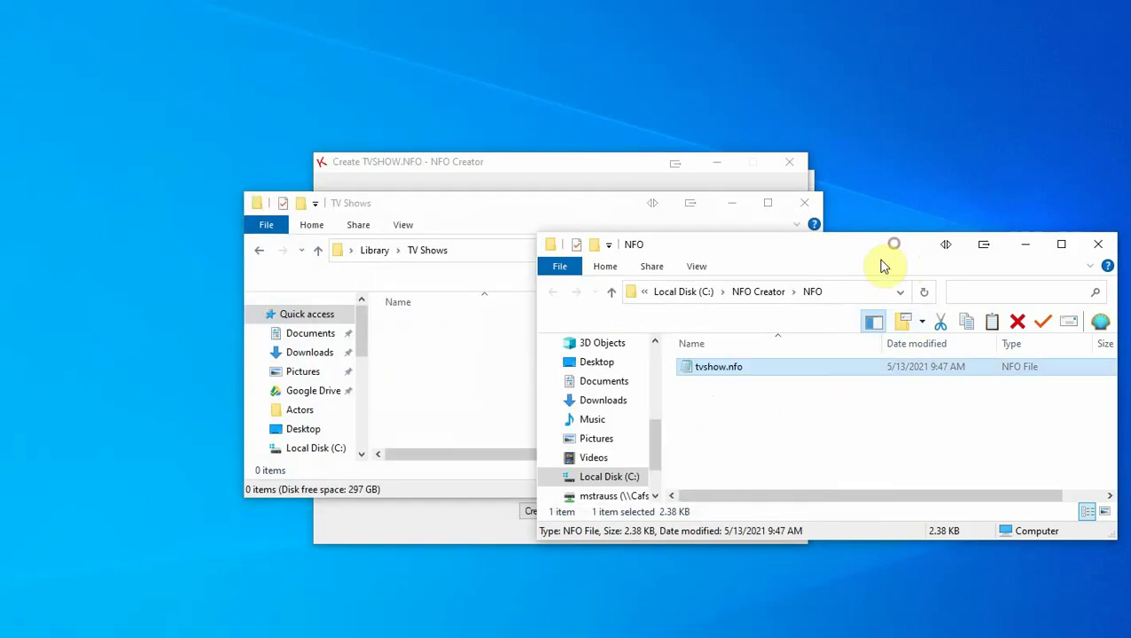
pyautogui.moveTo(736, 371); pyautogui.dragTo(488, 372)
pyautogui.click(884, 251)
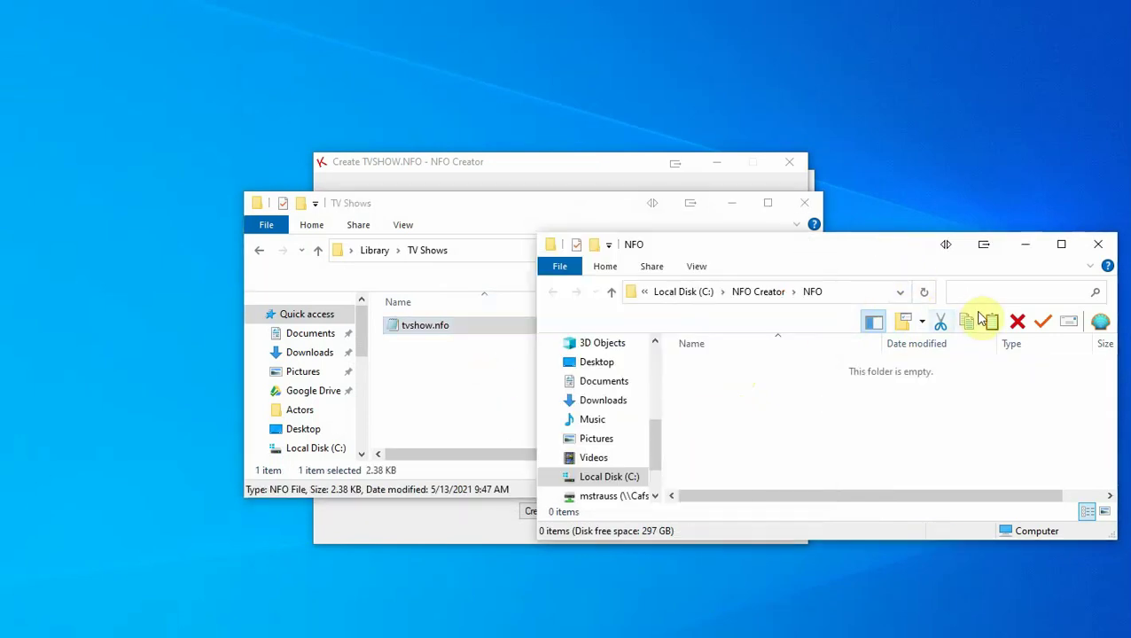
pyautogui.click(1104, 253)
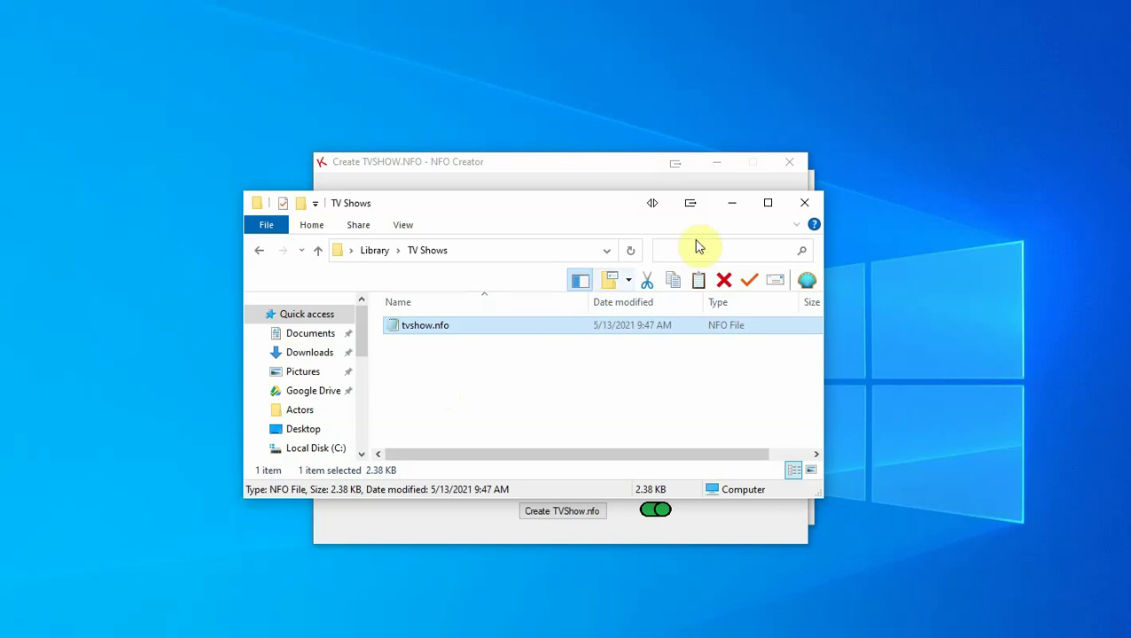
# Close the TV Shows Explorer window to bring the Puppies of the World form back
pyautogui.click(803, 207)
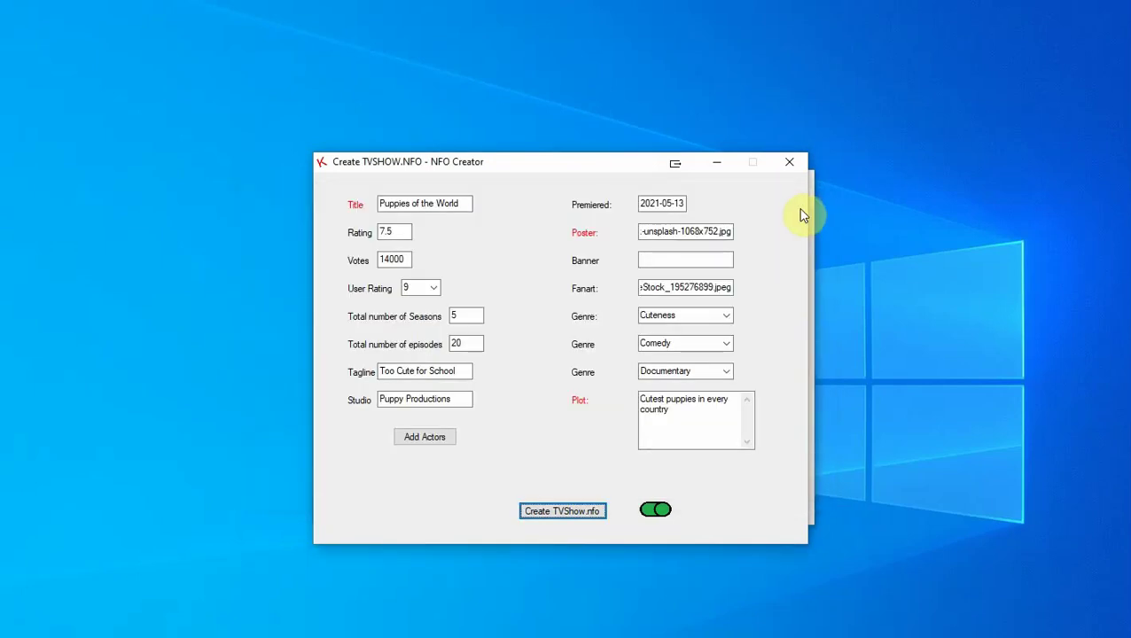